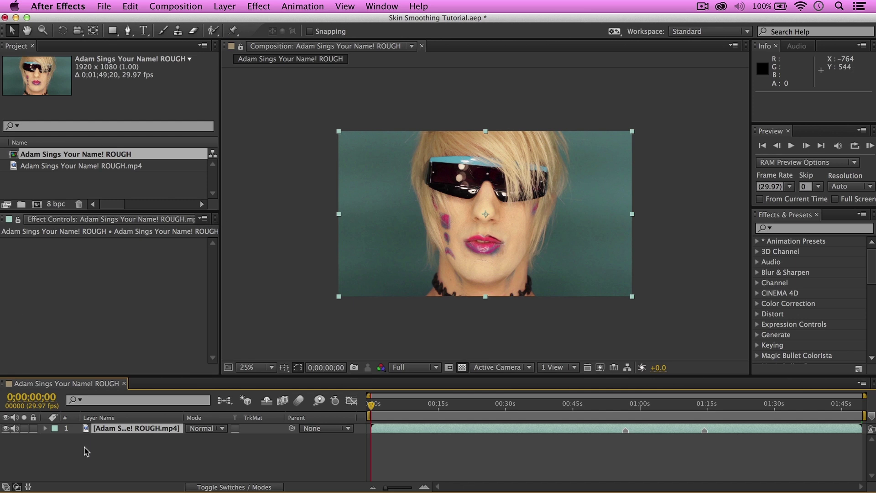
Step: Duplicate the footage layer twice so three copies stack in the composition
left_click(136, 447)
left_click(141, 431)
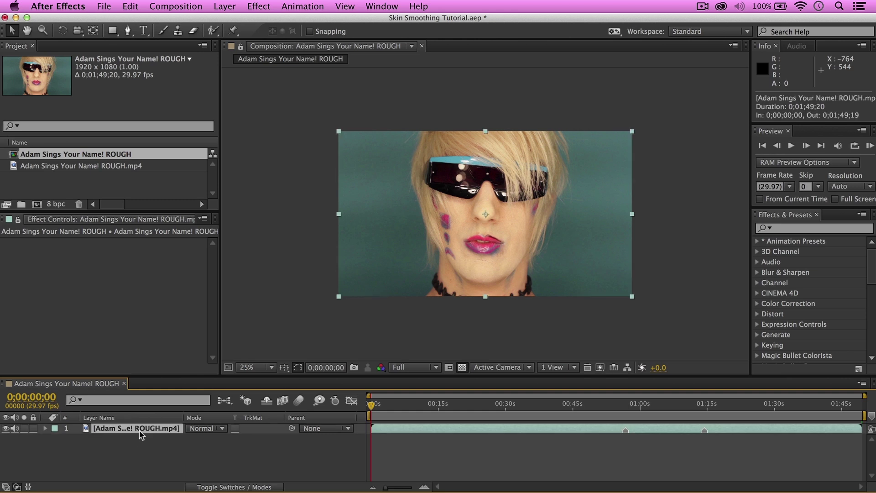
key("super+d")
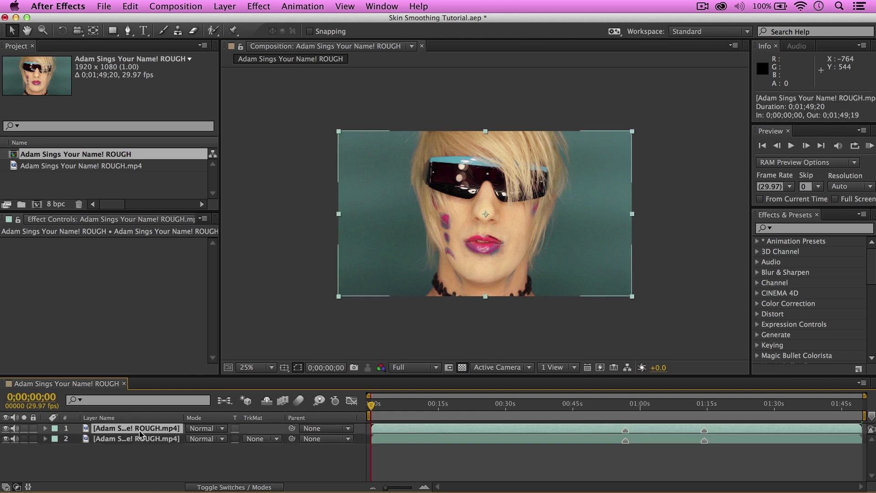
key("super+d")
Step: Rename the layers bottom to top: Orginal, Blur and Track Matte
left_click(145, 451)
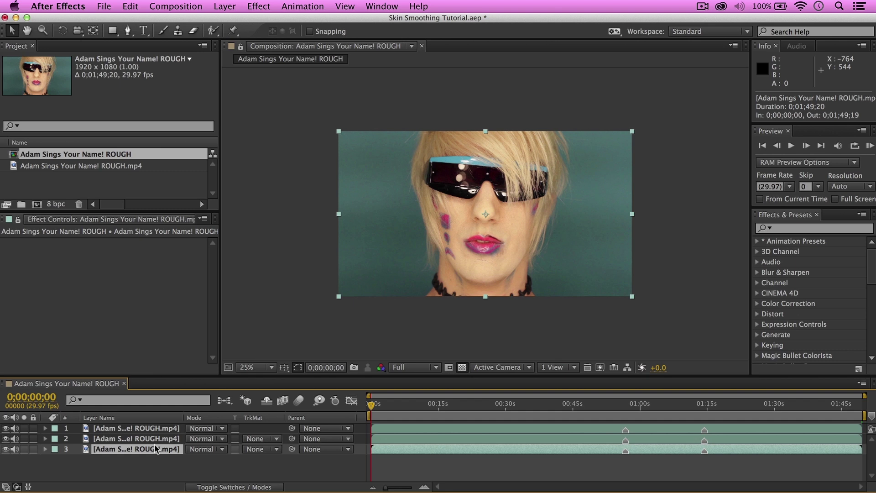
key("Return")
key("BackSpace")
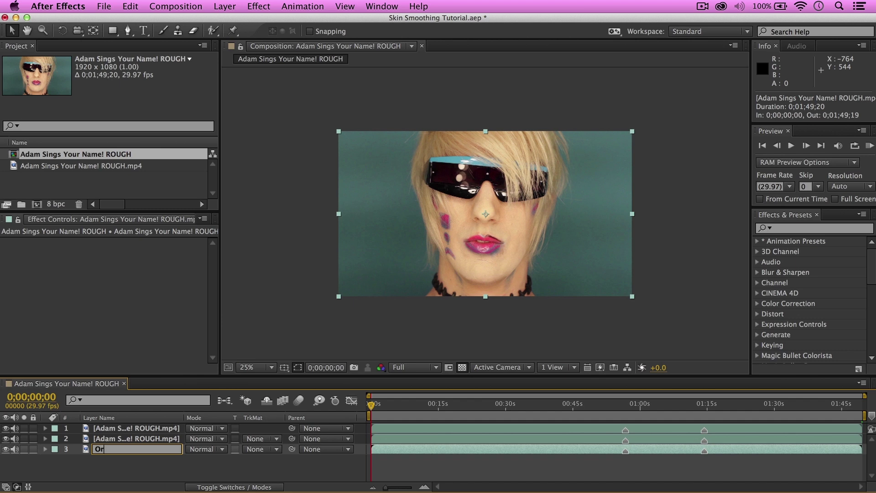
key("Return")
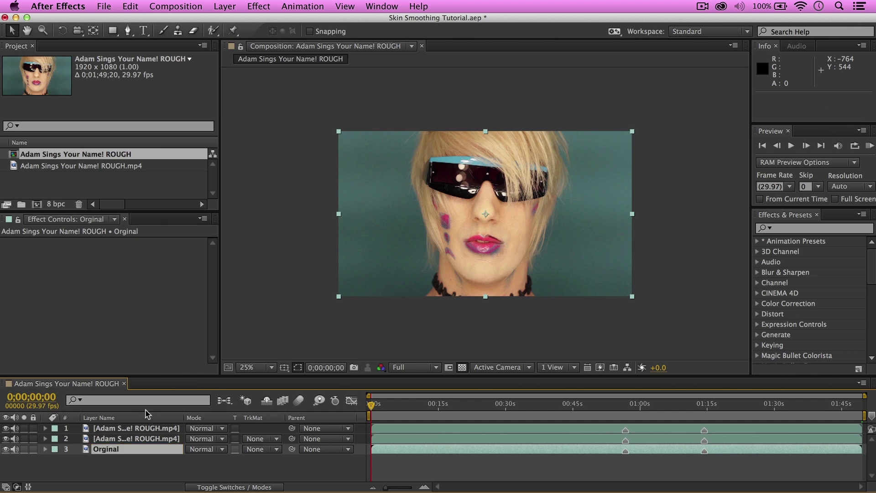
key("super+Up")
key("Return")
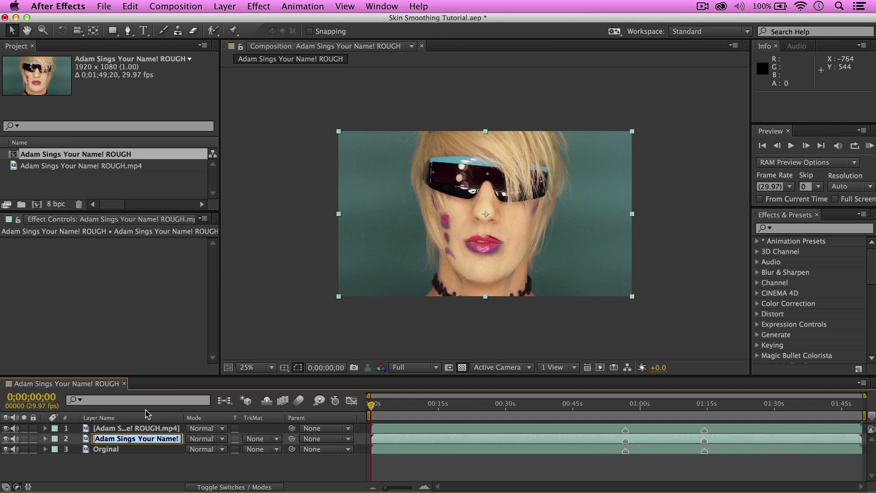
type("Blur")
key("Return")
key("super+Up")
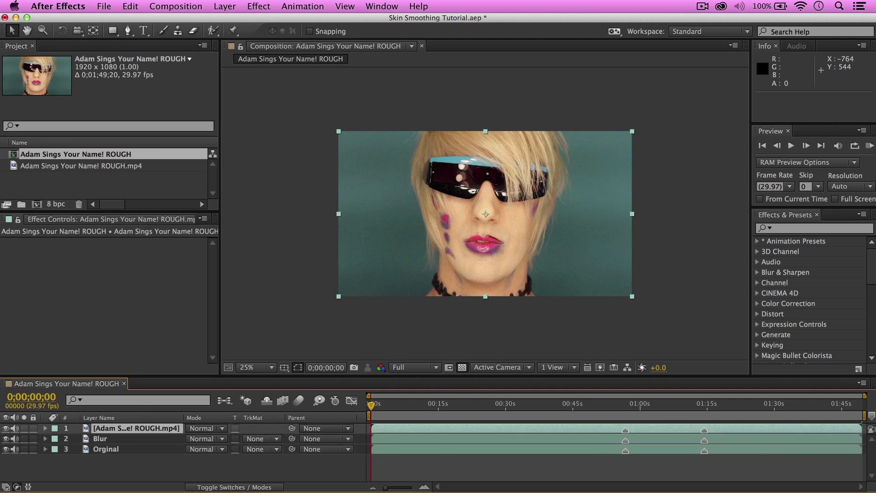
key("Return")
type("Track")
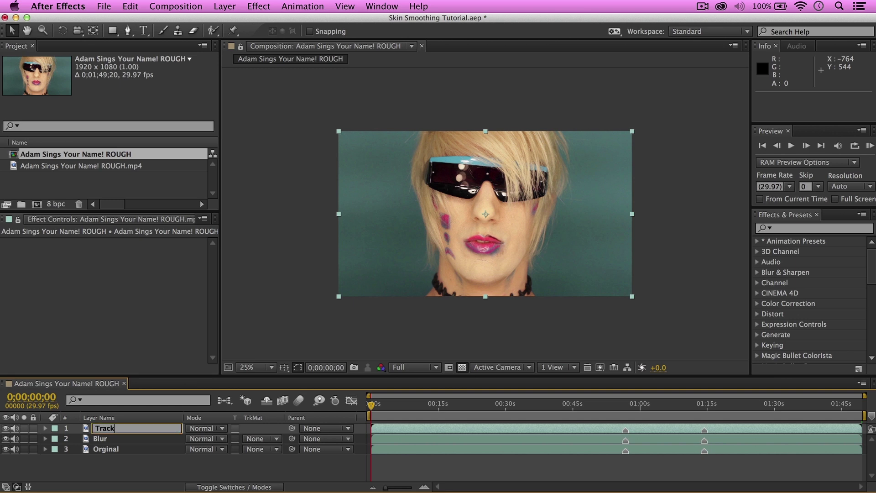
type(" Matte")
key("Return")
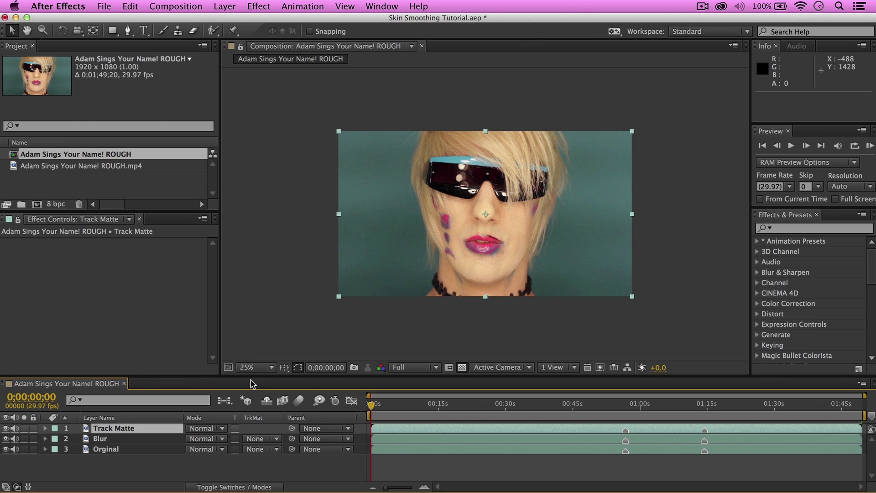
Step: Hide the Track Matte layer and mute audio on Track Matte and Blur
left_click(6, 428)
left_click(15, 428)
left_click(15, 438)
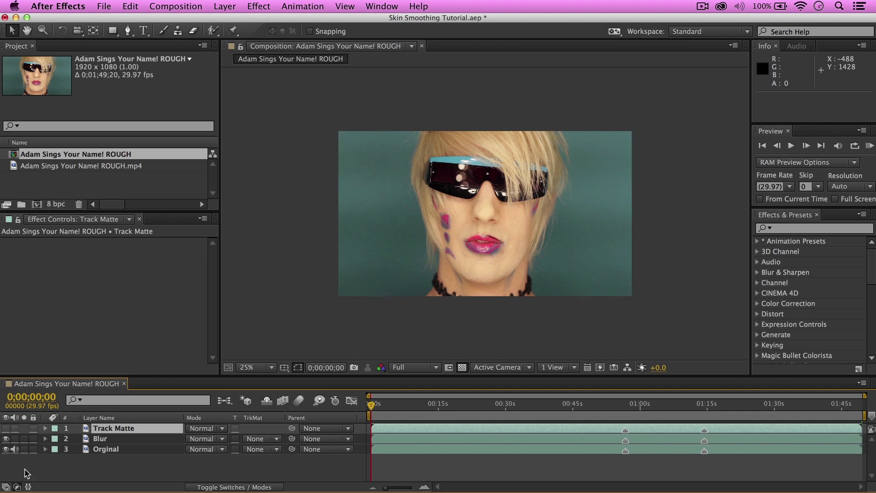
Step: Label Track Matte purple, Blur cyan and Orginal yellow
left_click(55, 431)
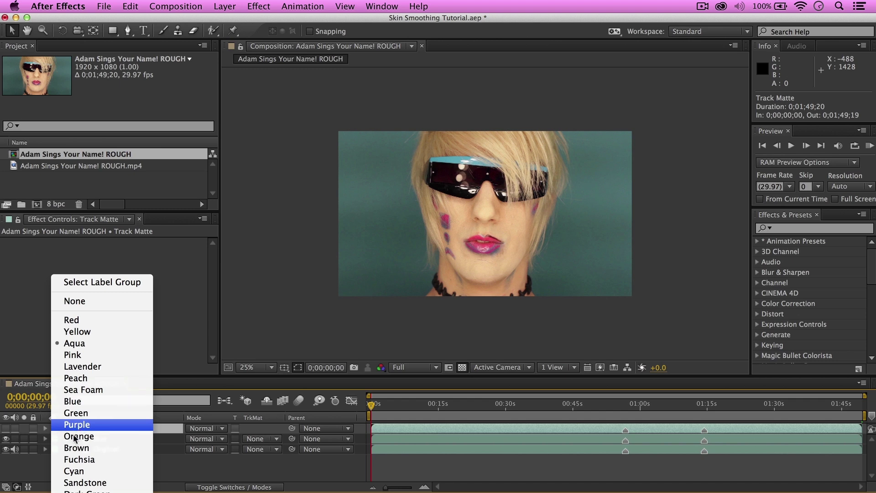
left_click(75, 429)
left_click(55, 440)
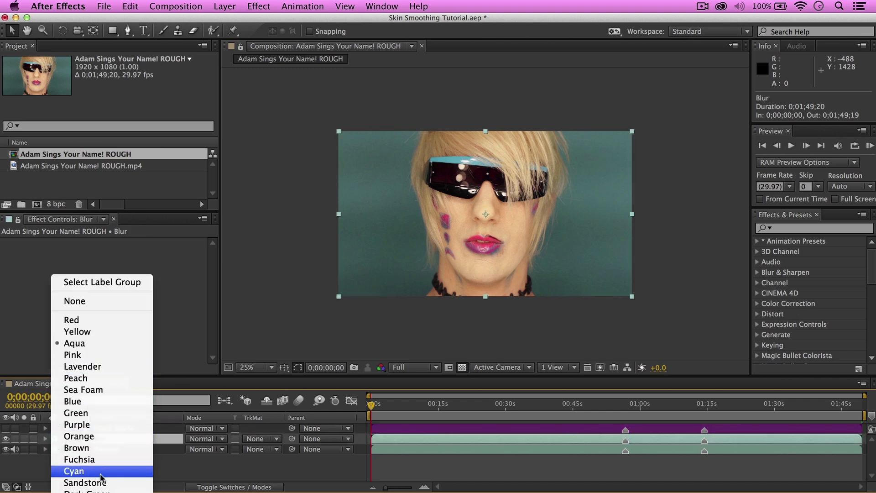
left_click(101, 471)
left_click(54, 450)
left_click(96, 333)
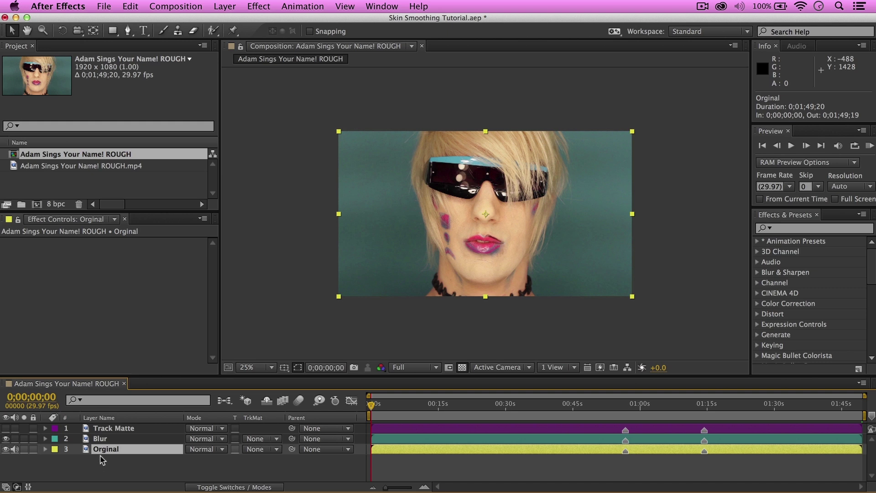
left_click(103, 441)
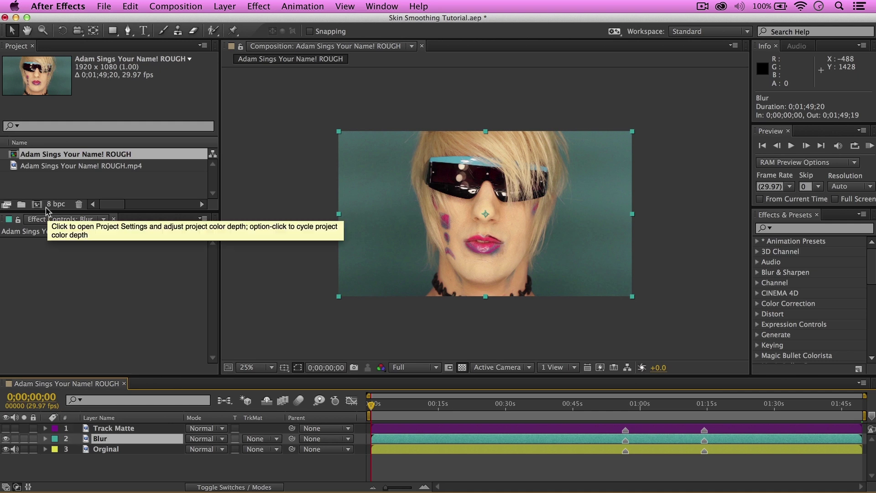
Step: Apply Gaussian Blur to the Blur layer with Blurriness 7.2
left_click(259, 6)
mouse_move(332, 95)
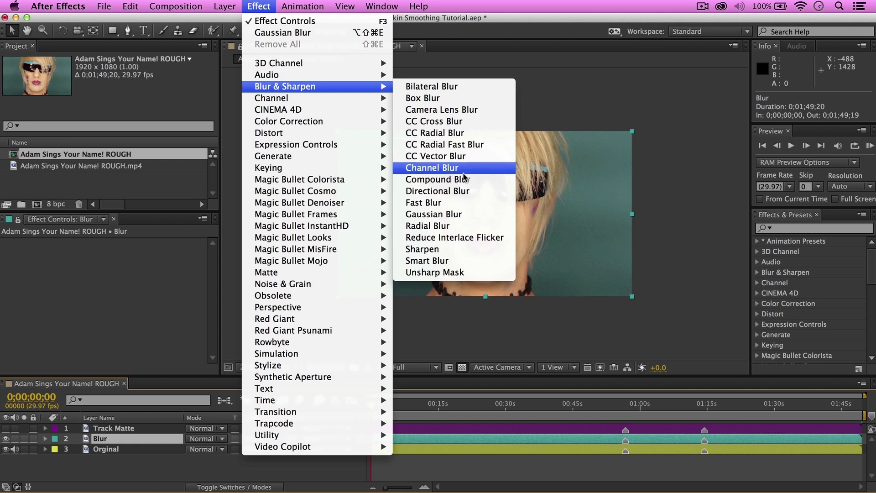
left_click(450, 214)
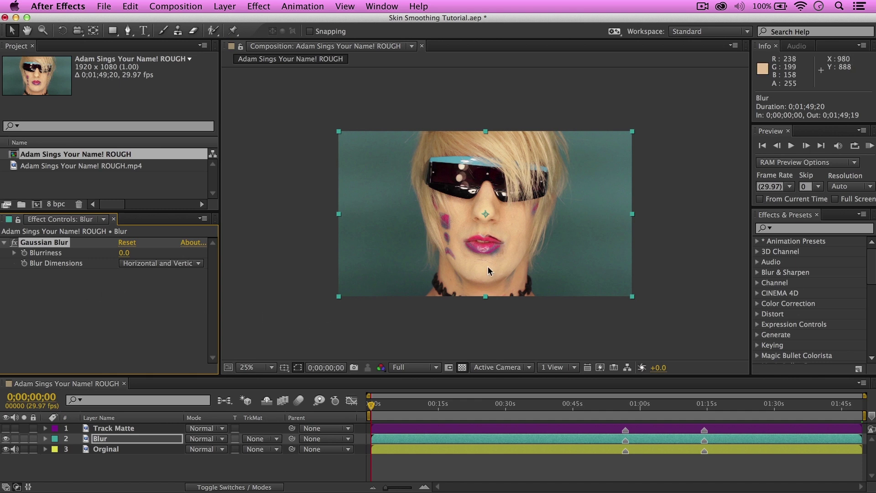
key("period")
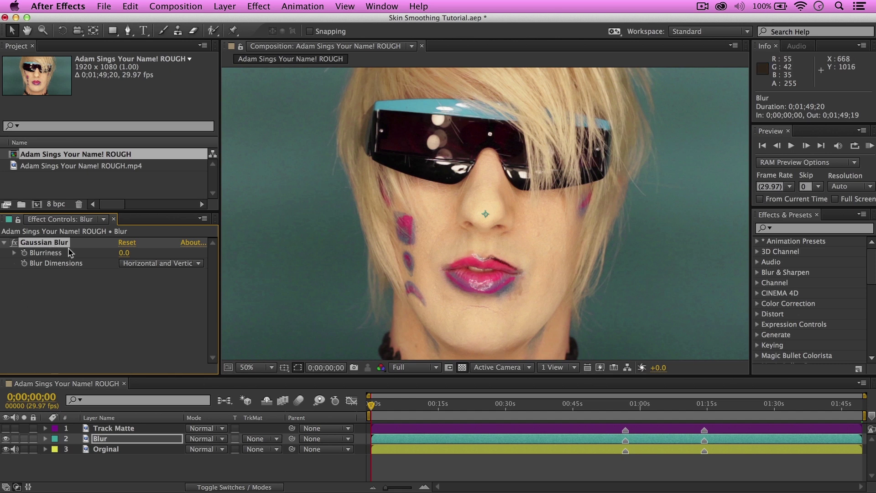
left_click(123, 254)
type("5")
key("Return")
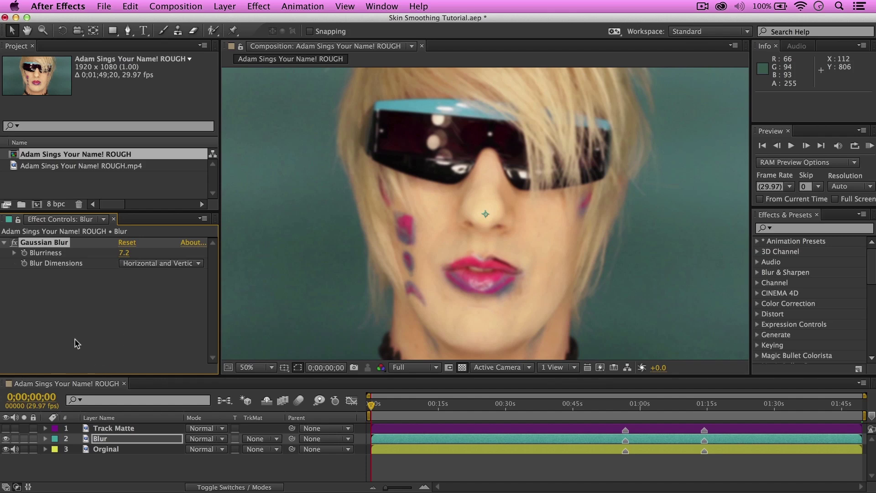
Step: Unhide the Track Matte layer and apply Magic Bullet Cosmo to it
left_click(6, 428)
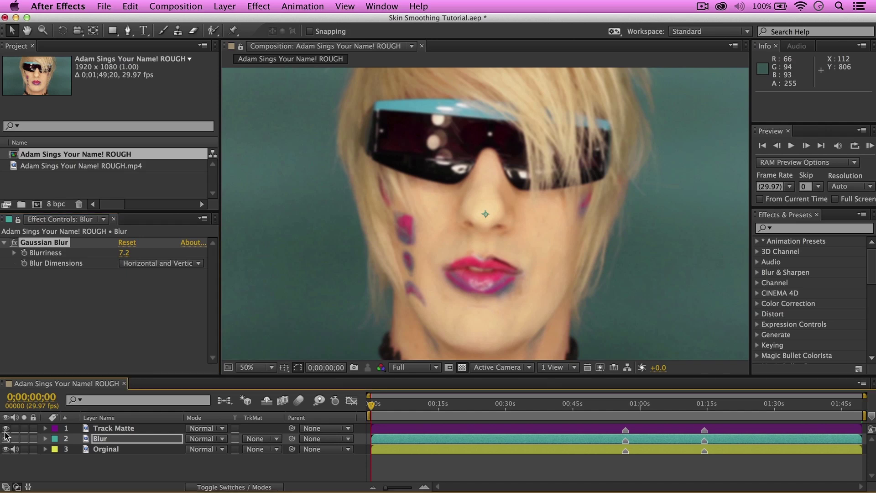
left_click(117, 429)
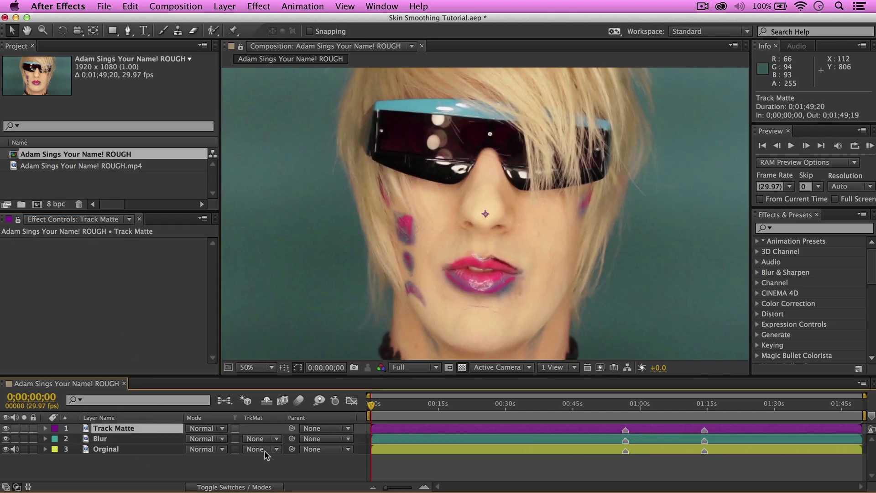
left_click(259, 6)
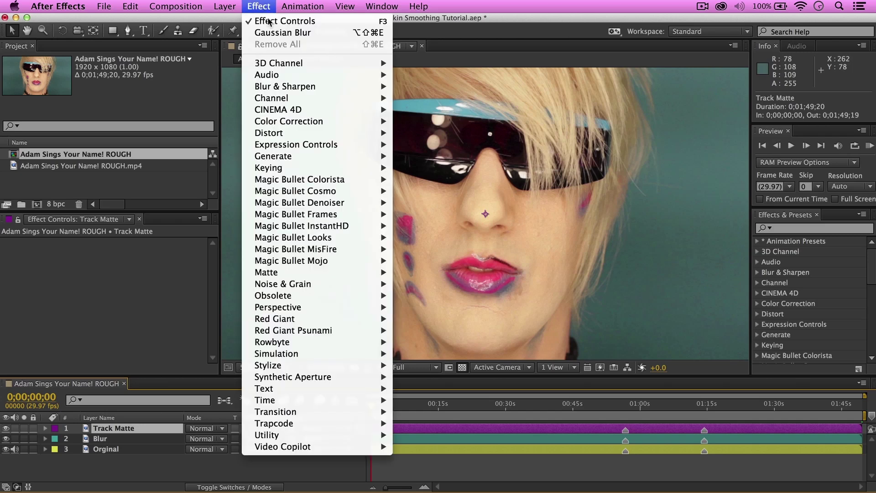
mouse_move(361, 192)
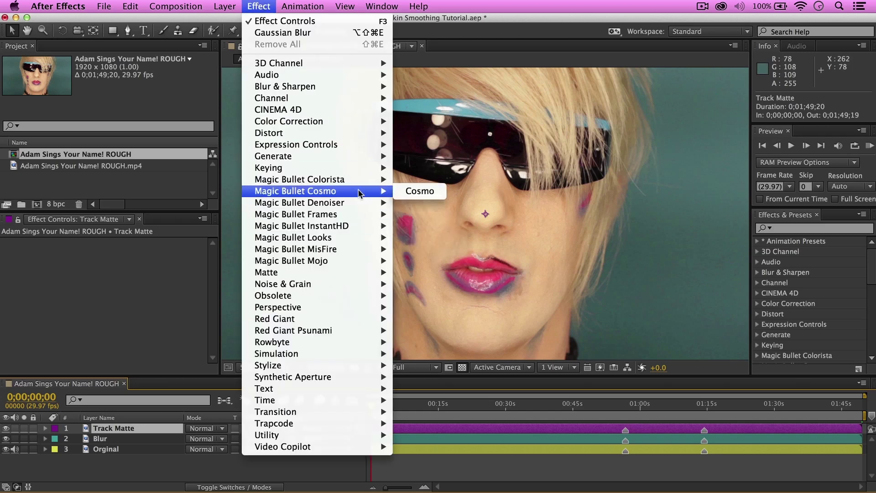
left_click(404, 194)
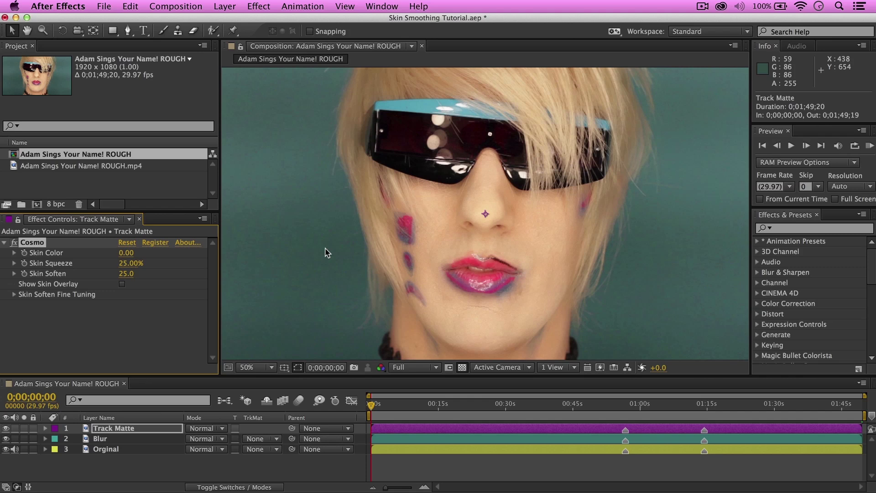
left_click(259, 6)
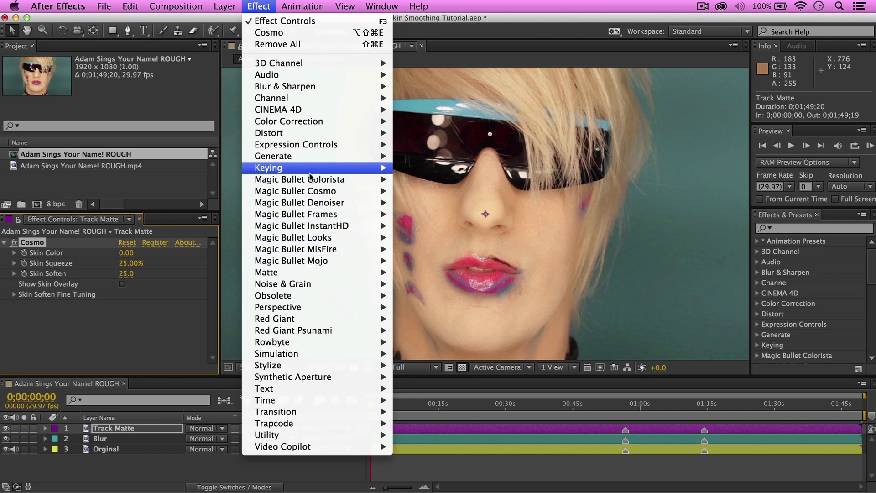
mouse_move(320, 239)
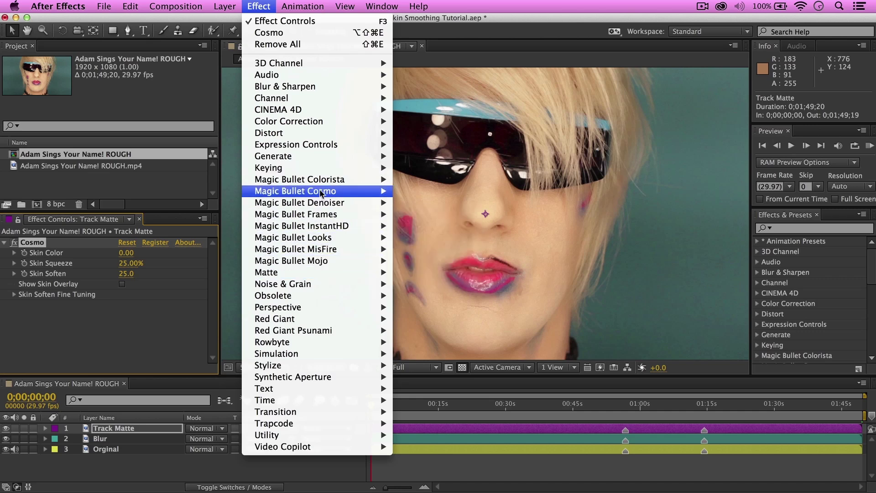
mouse_move(322, 215)
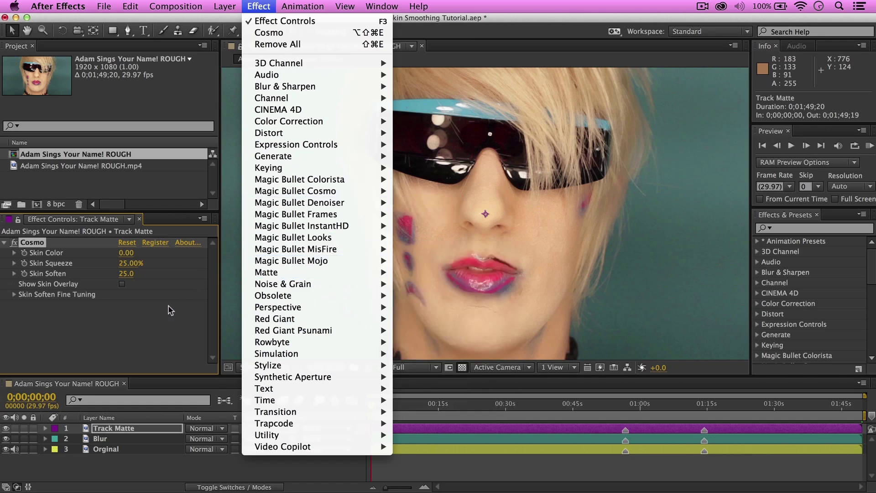
Step: Expand Cosmo's Skin Soften Fine Tuning settings on the Track Matte layer
left_click(121, 329)
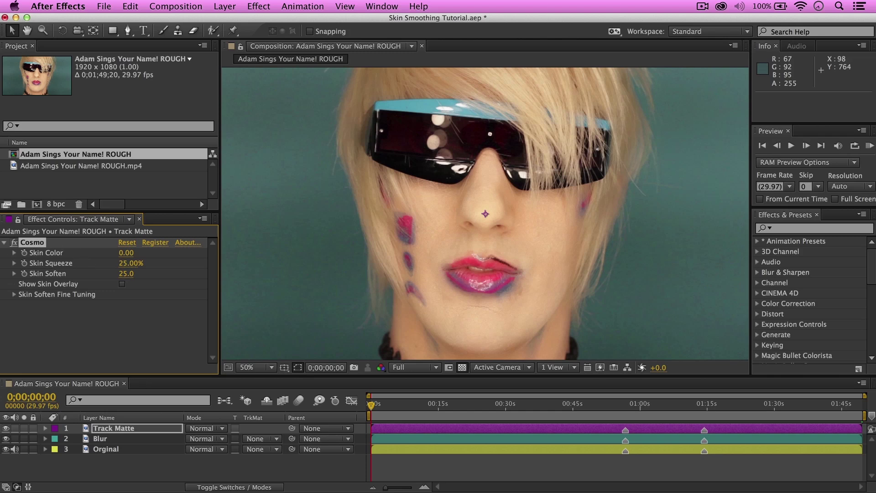
left_click(13, 294)
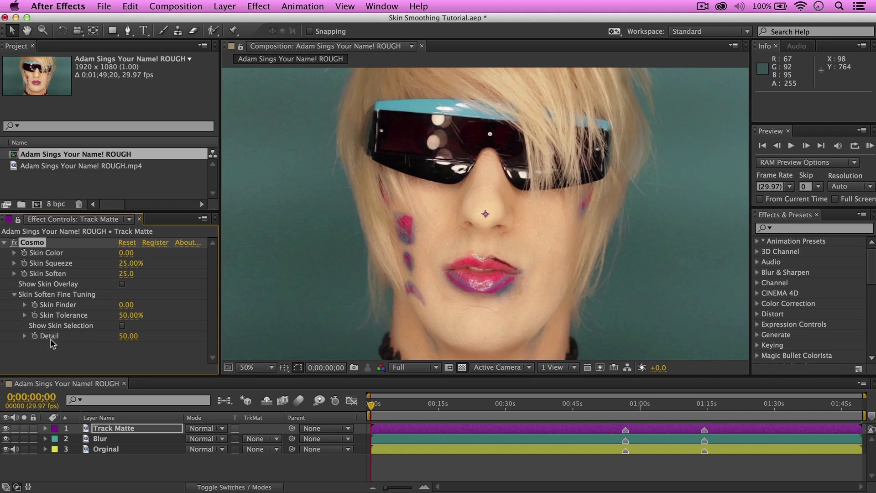
Step: Turn on Cosmo's Show Skin Selection to preview non-skin areas as grey
left_click(123, 327)
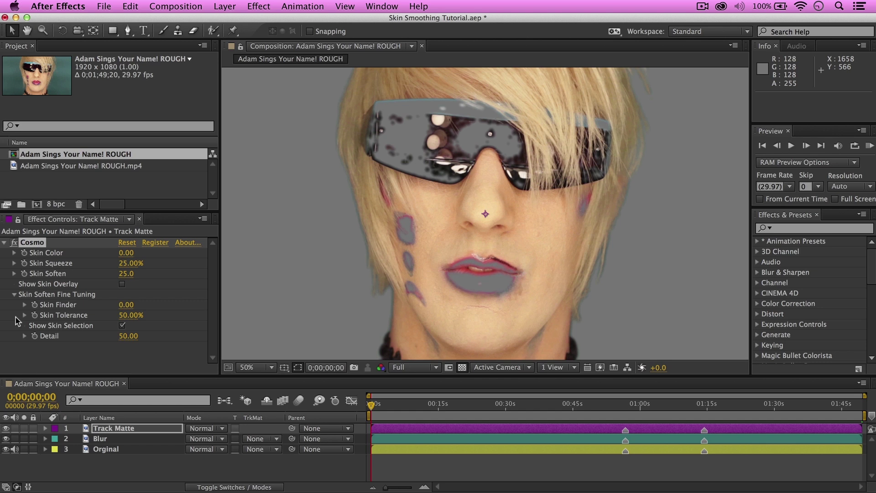
left_click(121, 303)
Step: Set Skin Finder to 53 and Skin Tolerance to 30%, then collapse Cosmo
mouse_move(121, 303)
left_mouse_down()
mouse_move(269, 337)
mouse_move(231, 339)
mouse_move(260, 341)
mouse_move(240, 346)
mouse_move(119, 314)
mouse_move(124, 304)
mouse_move(119, 314)
left_mouse_up()
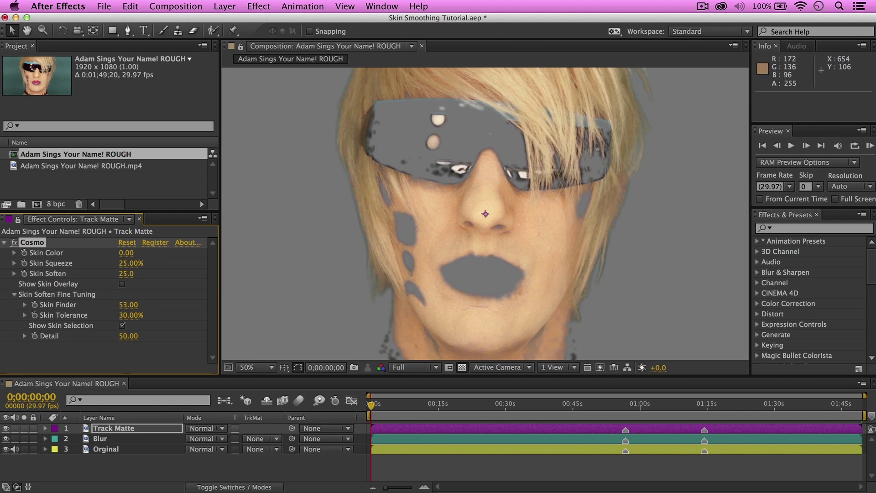
left_click(4, 242)
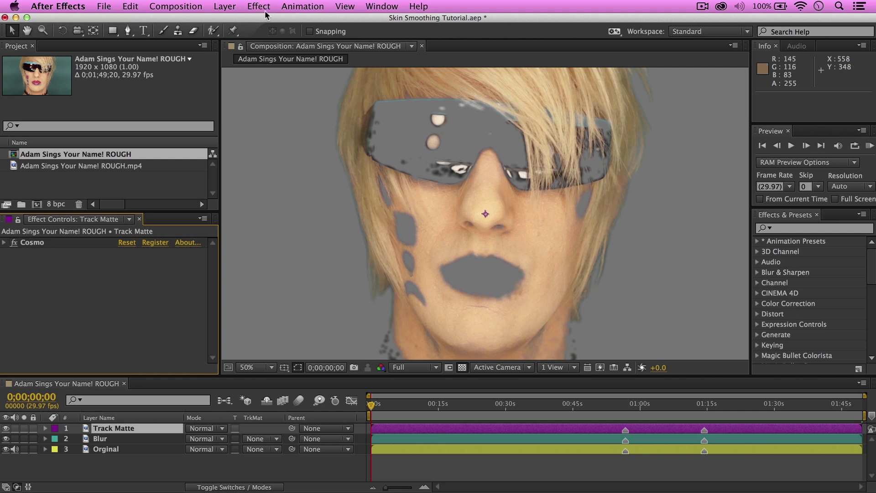
Step: Add Hue/Saturation to Track Matte with Master Saturation set to -100
left_click(260, 7)
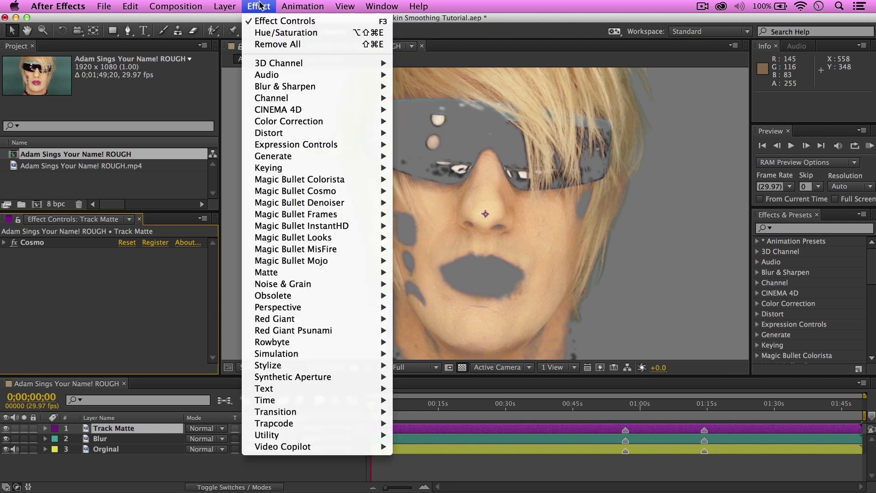
mouse_move(318, 123)
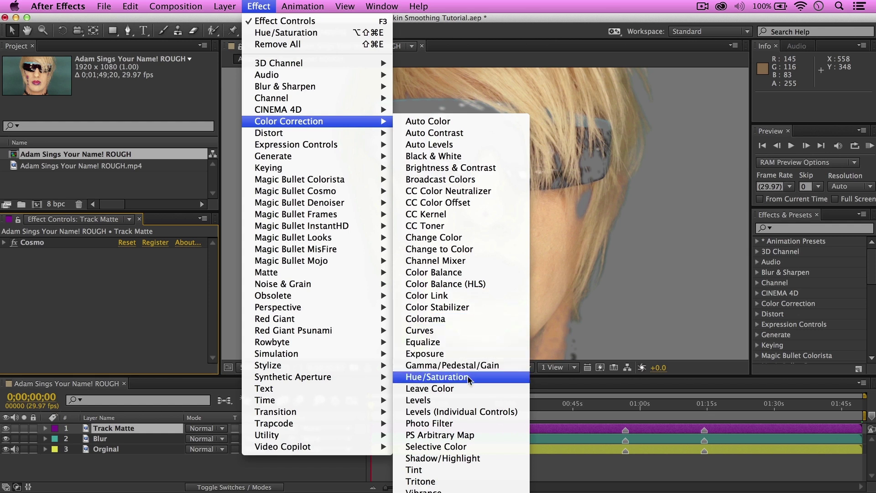
left_click(467, 376)
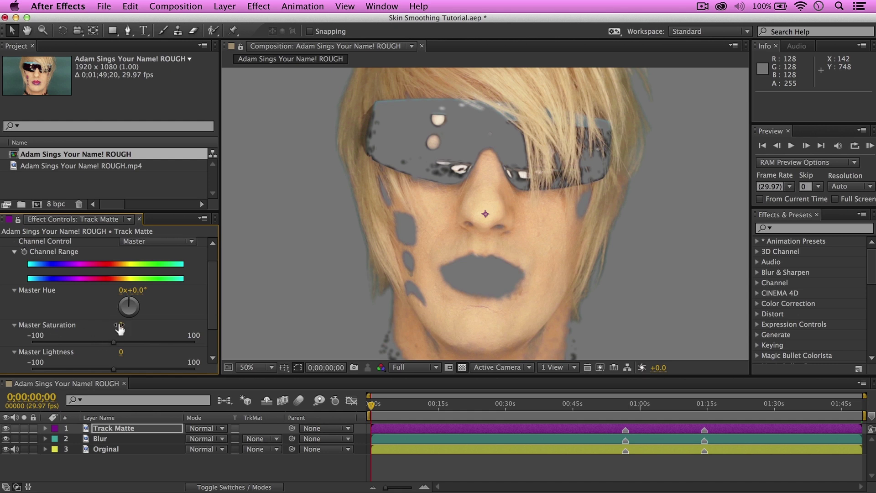
left_click(118, 325)
type("-100")
key("Return")
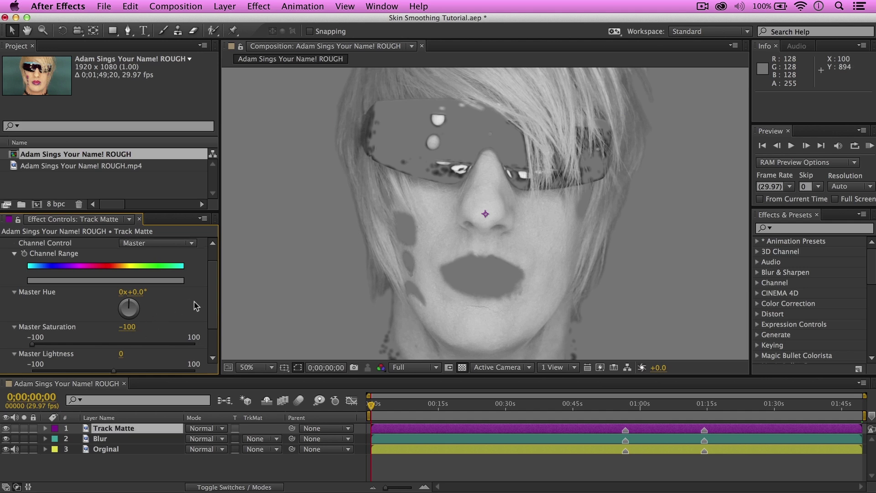
scroll(209, 299, "up", 2)
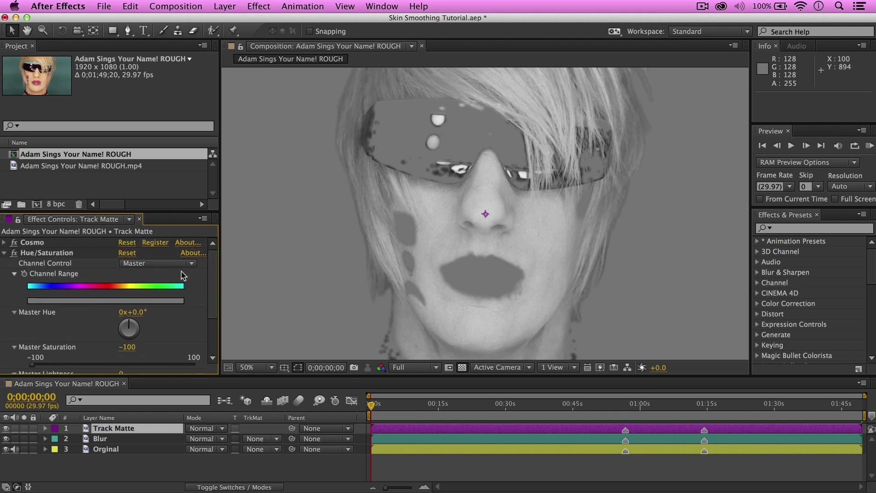
left_click(4, 253)
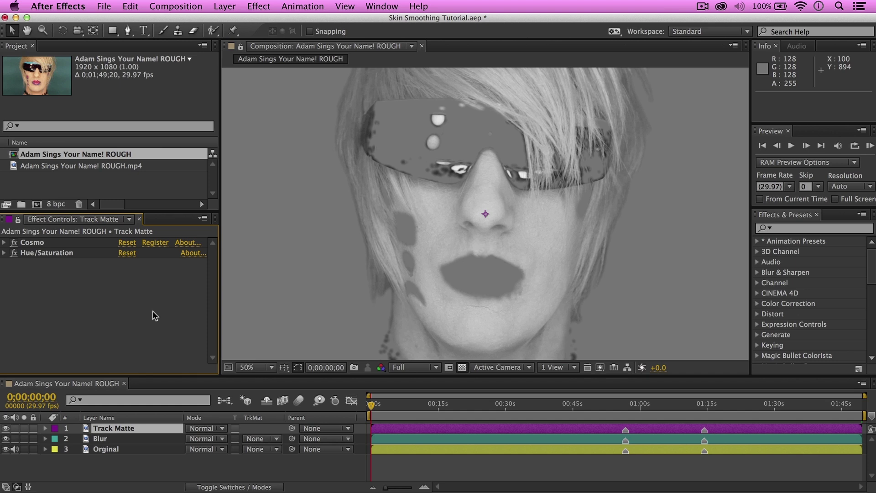
left_click(260, 7)
Step: Add Levels to Track Matte with Input Black 127 and Input White 168
mouse_move(310, 121)
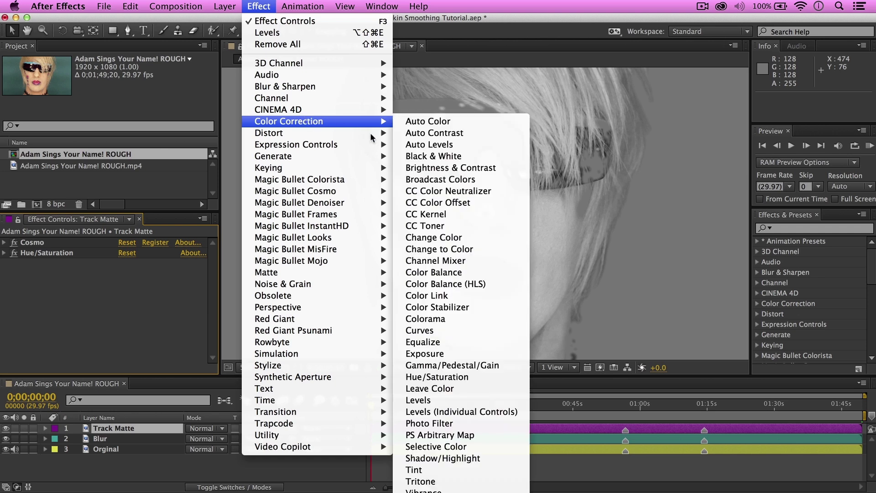
left_click(450, 401)
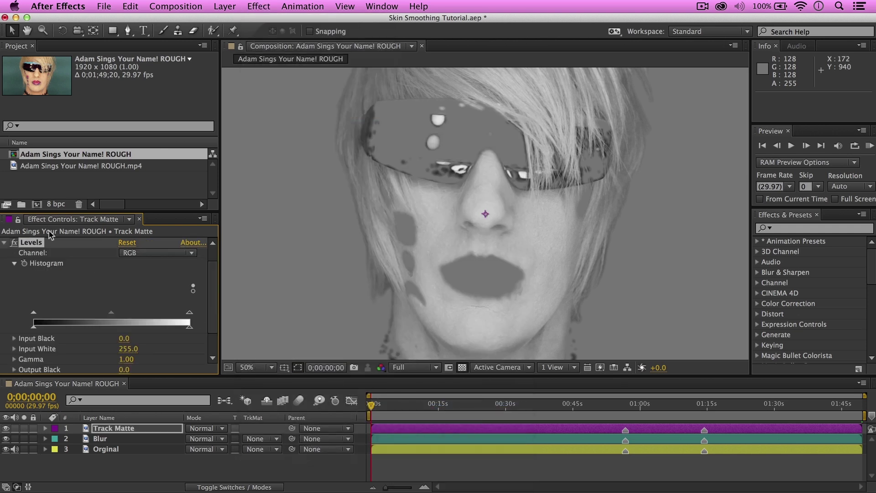
scroll(217, 304, "down", 1)
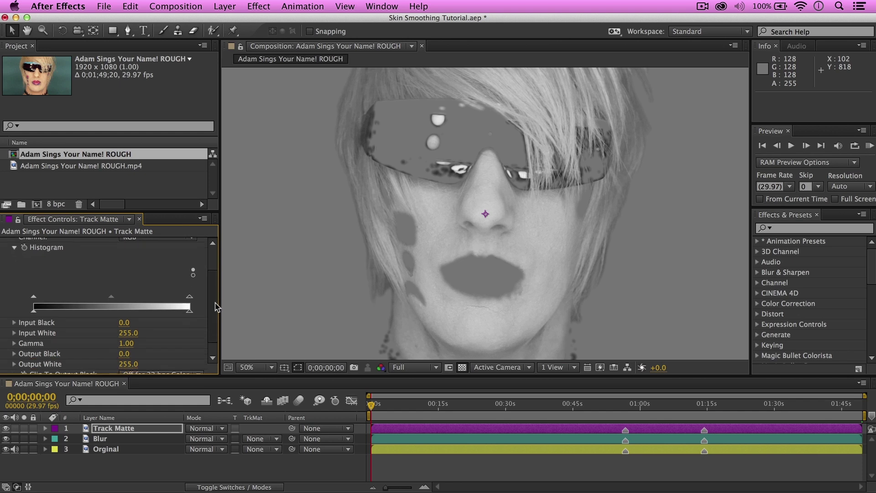
scroll(216, 302, "up", 1)
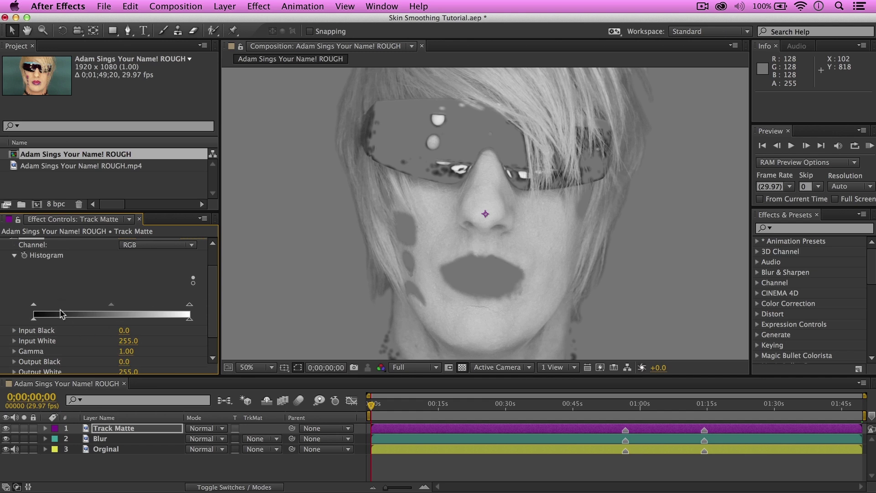
left_click_drag(33, 313, 109, 323)
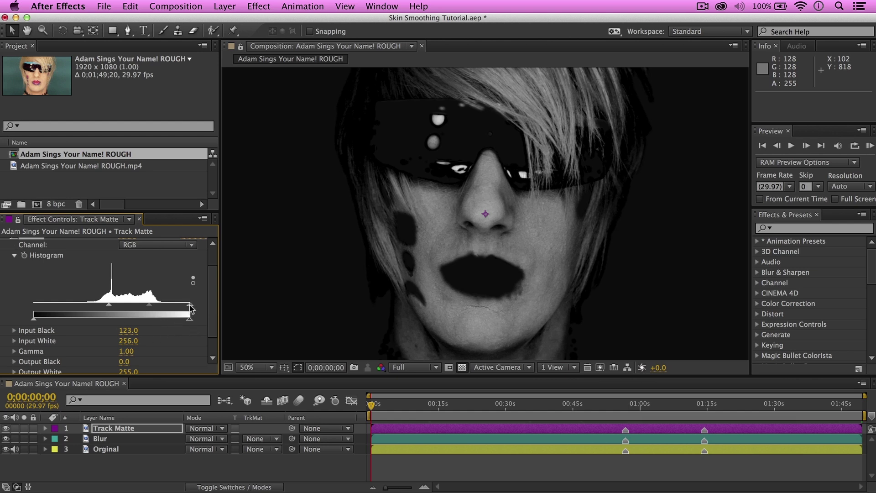
left_click_drag(190, 307, 136, 307)
scroll(146, 319, "up", 3)
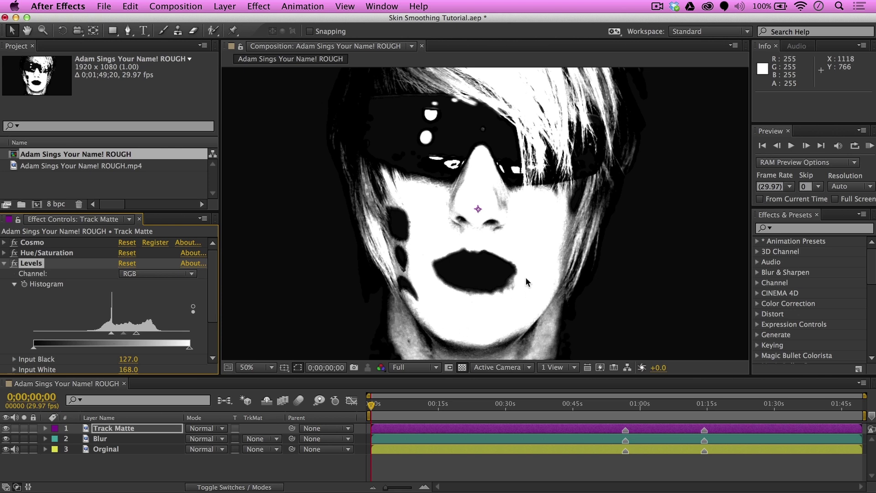
key("comma")
key("comma")
key("comma")
key("period")
key("period")
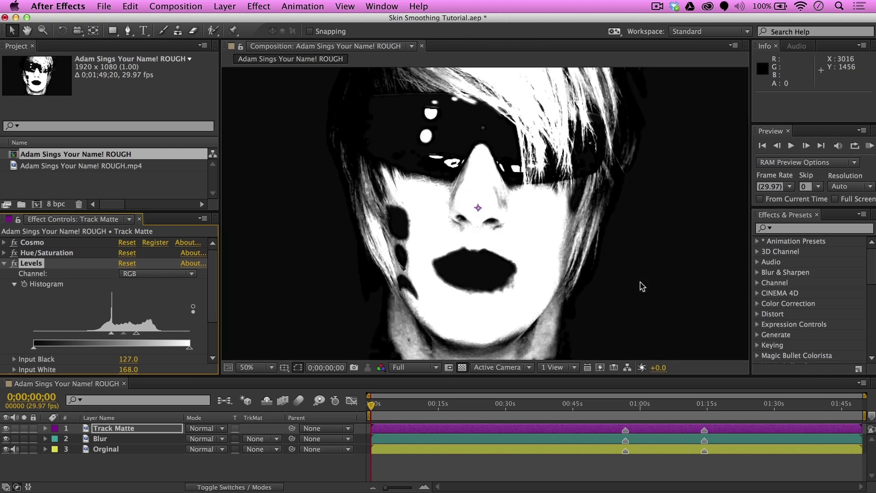
key("comma")
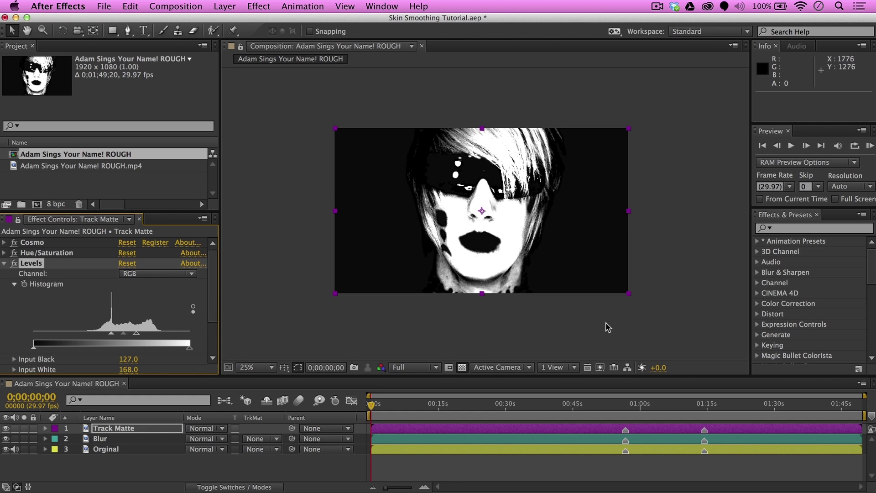
left_click(108, 441)
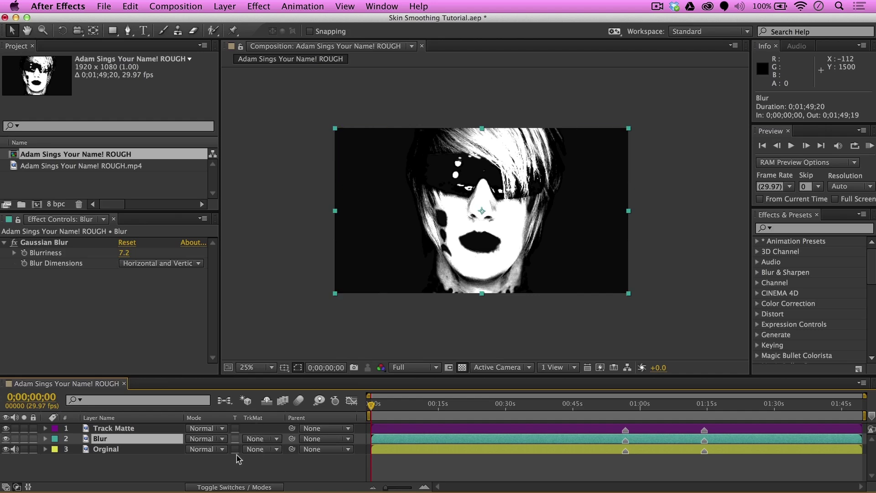
Step: Set the Blur layer's track matte to Luma Matte "Track Matte"
left_click(276, 440)
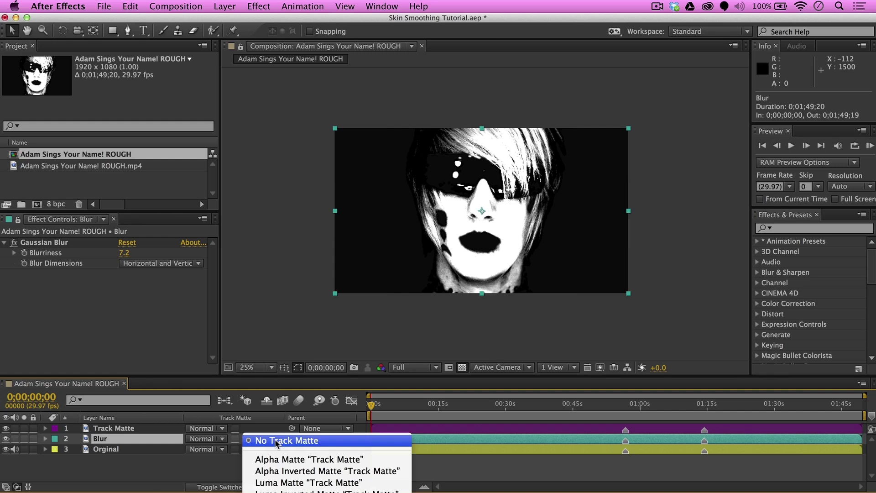
left_click(290, 483)
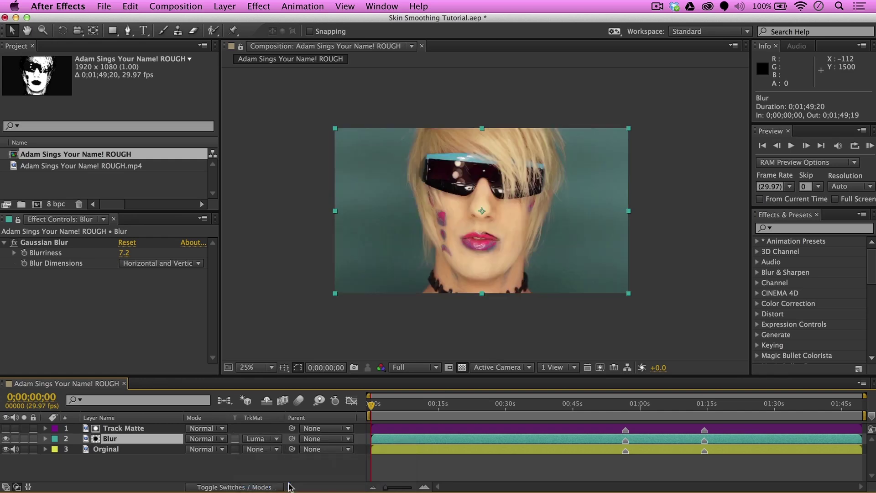
key("period")
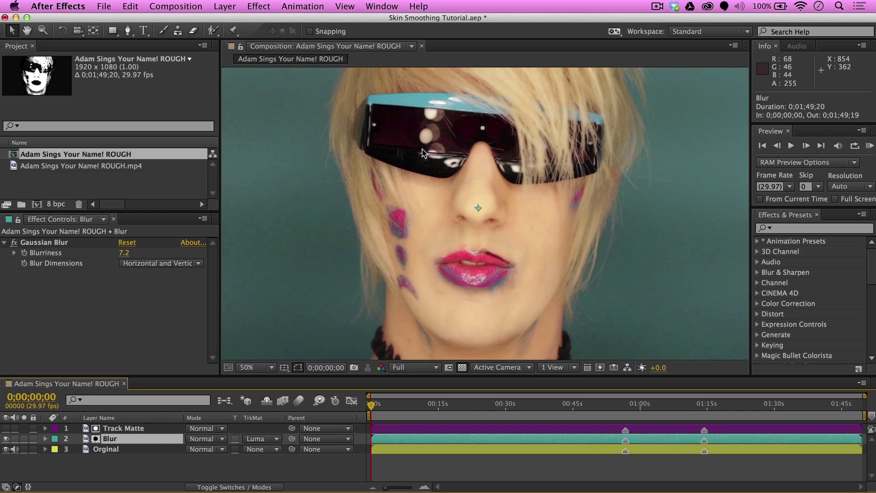
key("h")
left_click_drag(567, 190, 572, 239)
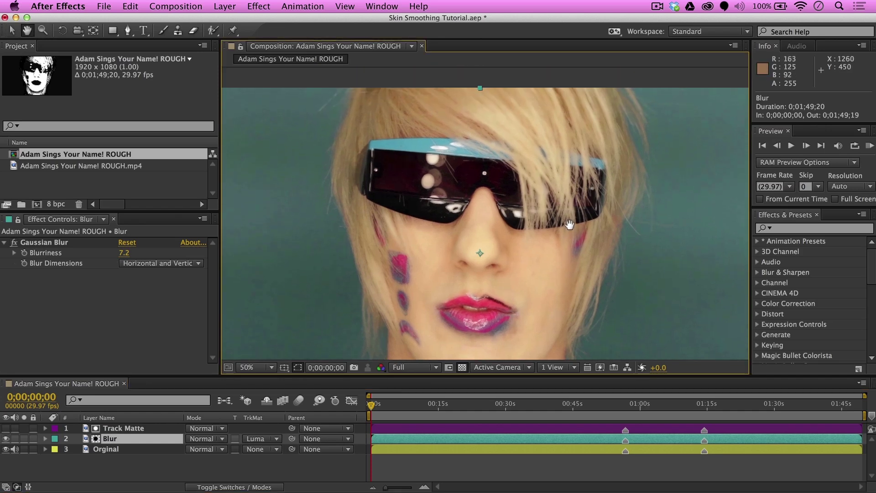
key("v")
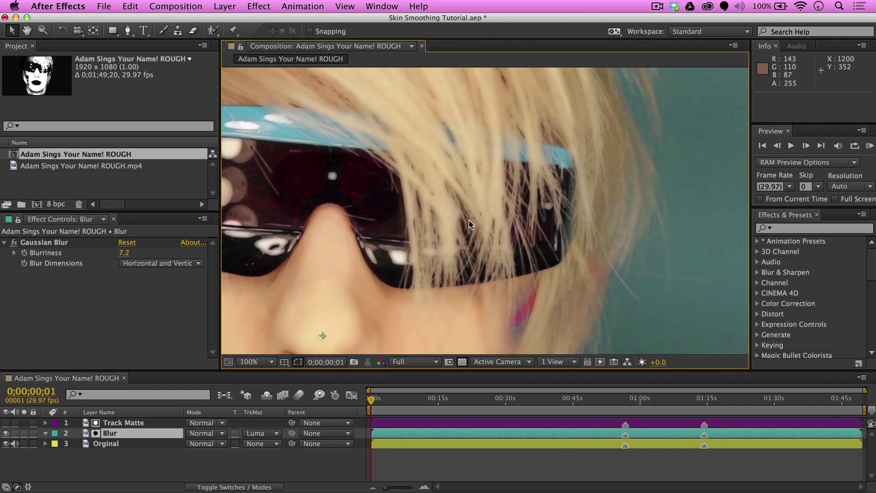
key("comma")
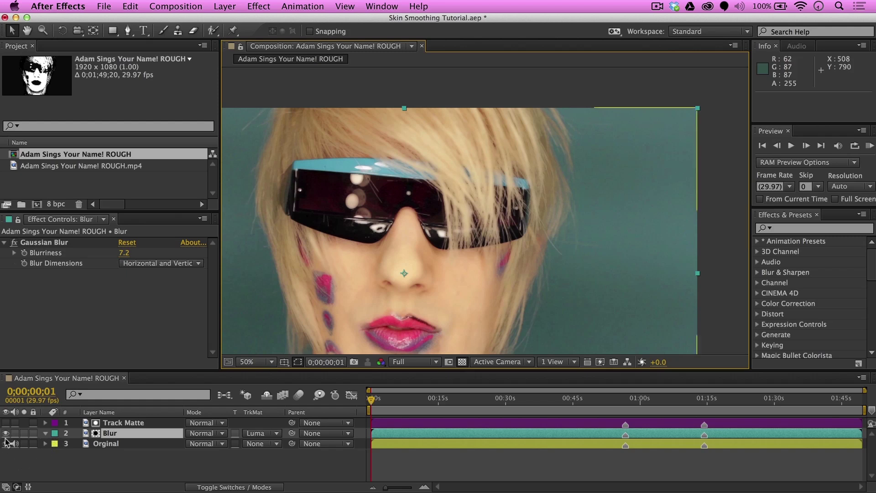
Step: Show the Track Matte layer again and draw a rectangular mask over the hair and sunglasses at 25% zoom
left_click(6, 423)
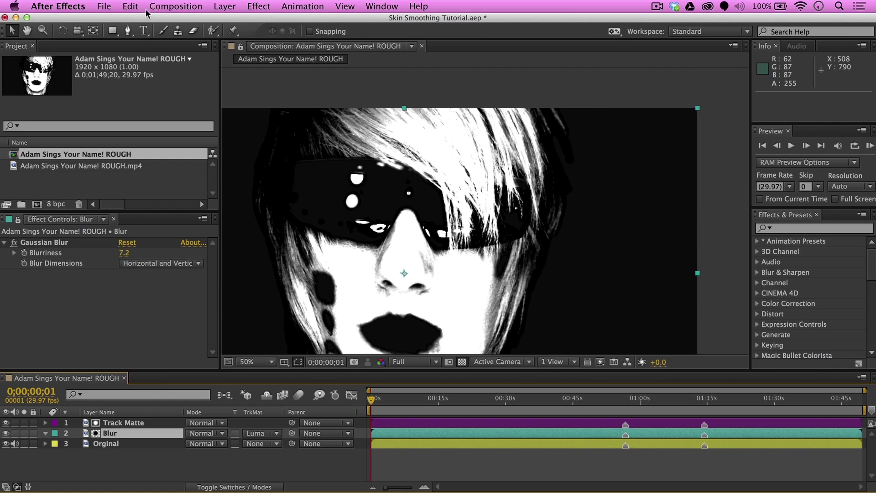
left_click(113, 31)
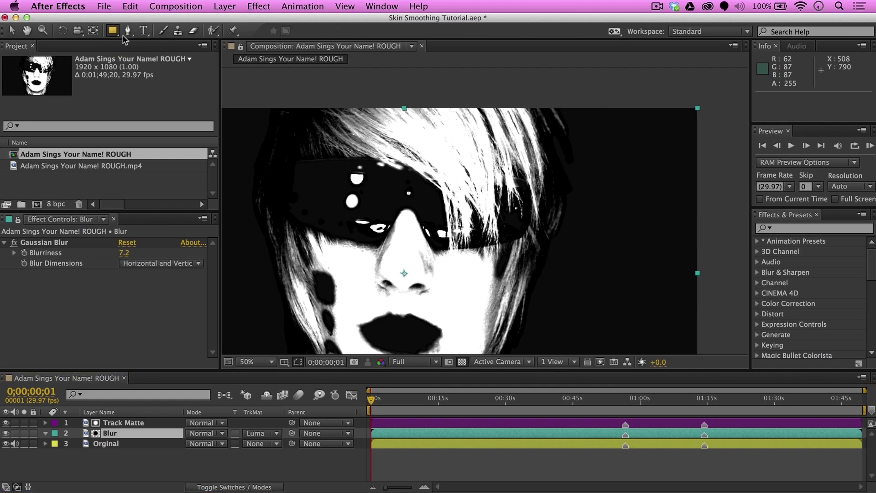
key("h")
left_click_drag(382, 140, 439, 132)
key("comma")
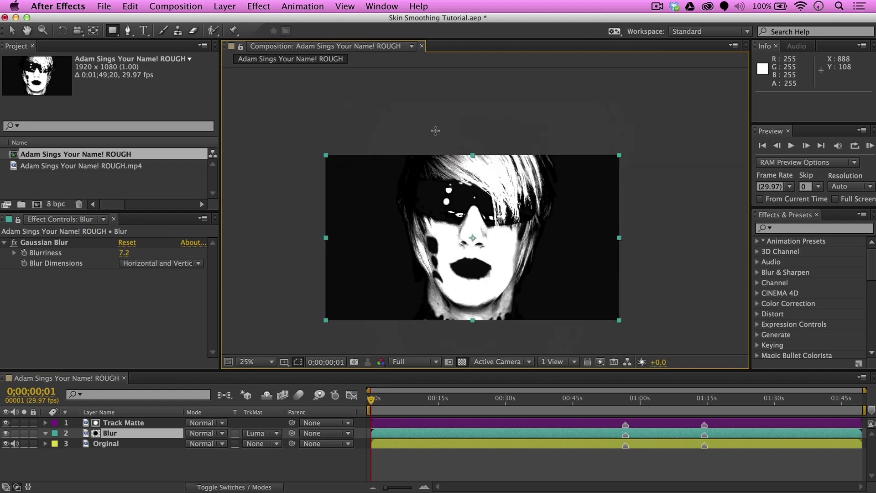
left_click_drag(460, 197, 415, 172)
key("q")
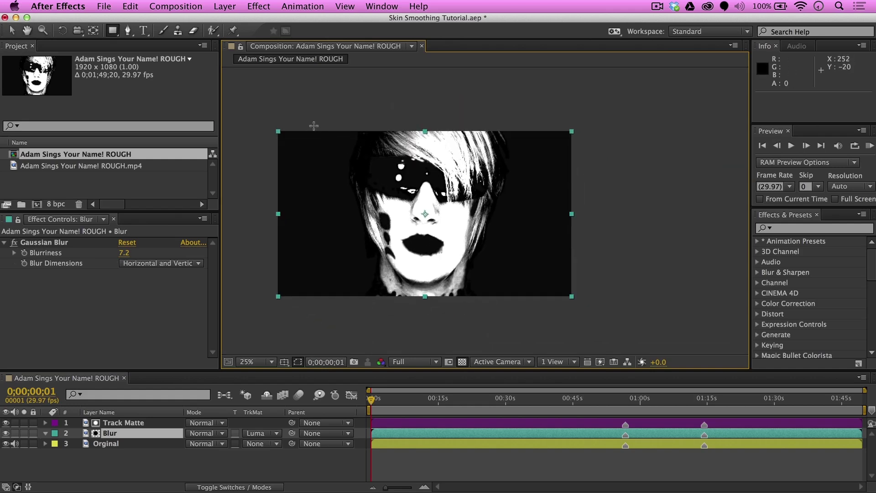
left_click_drag(306, 123, 535, 206)
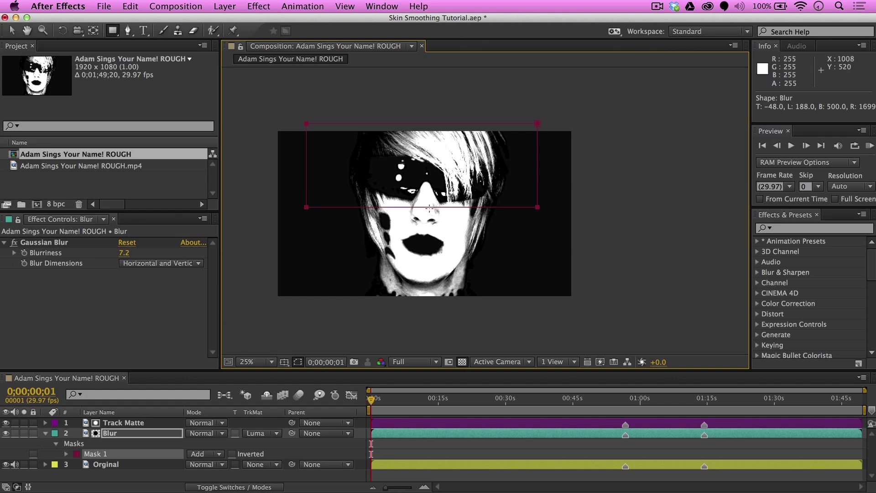
left_click(94, 455)
Step: Move Mask 1 from the Blur layer onto Track Matte and set it to Subtract
key("m")
left_click(109, 425)
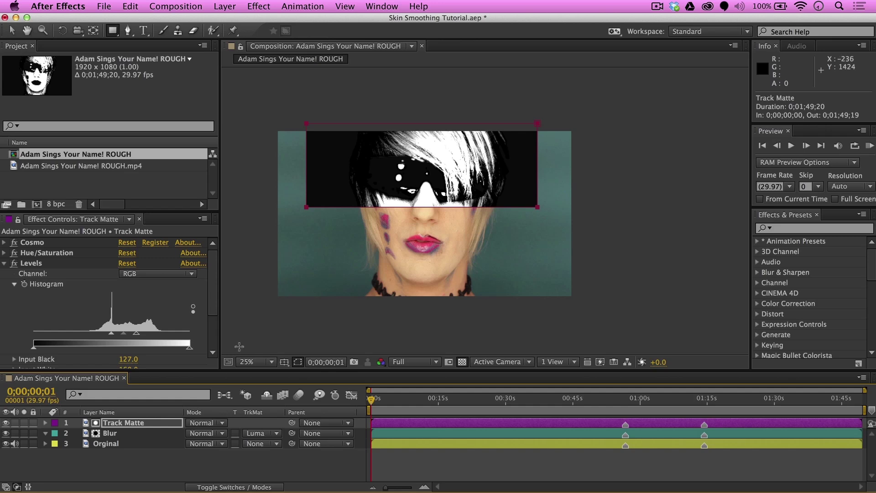
key("m")
key("m")
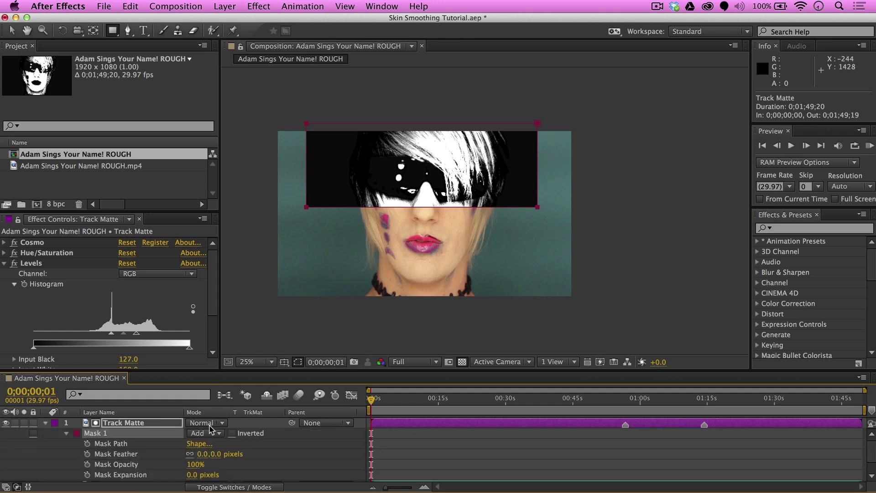
left_click(211, 434)
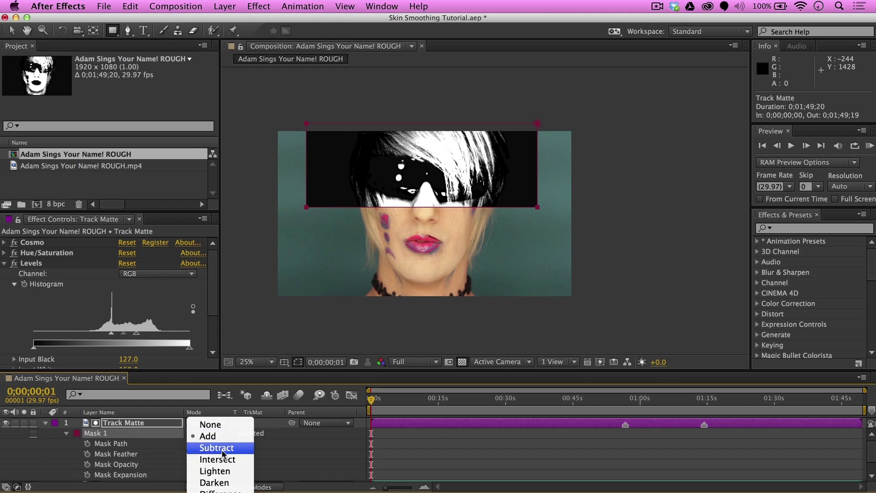
left_click(223, 449)
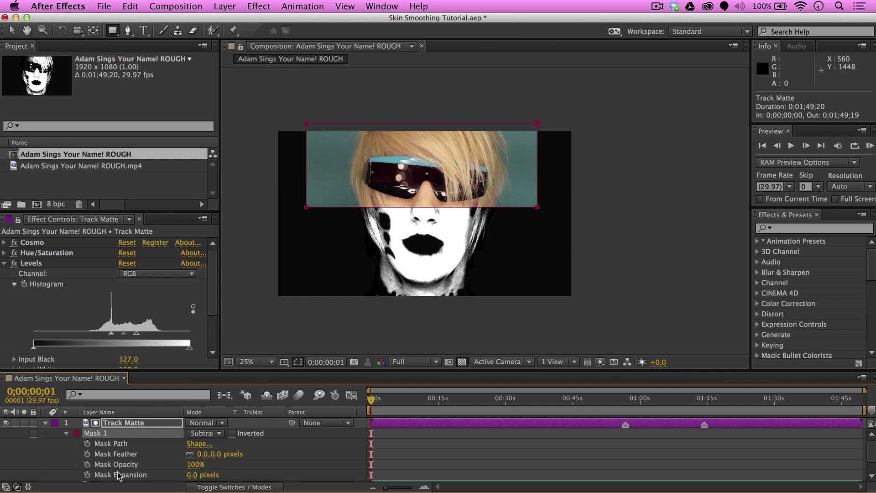
Step: Give the Track Matte mask a 300-pixel feather
left_click(202, 455)
type("3")
key("Return")
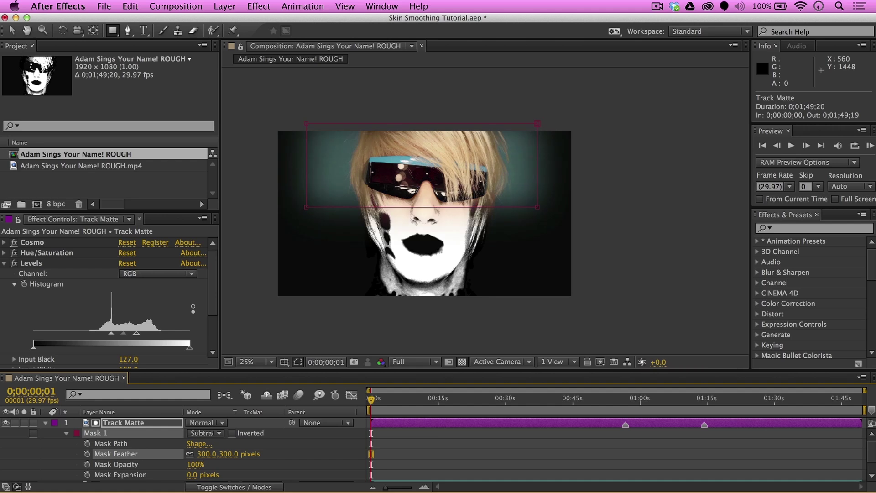
key("v")
left_click(395, 117)
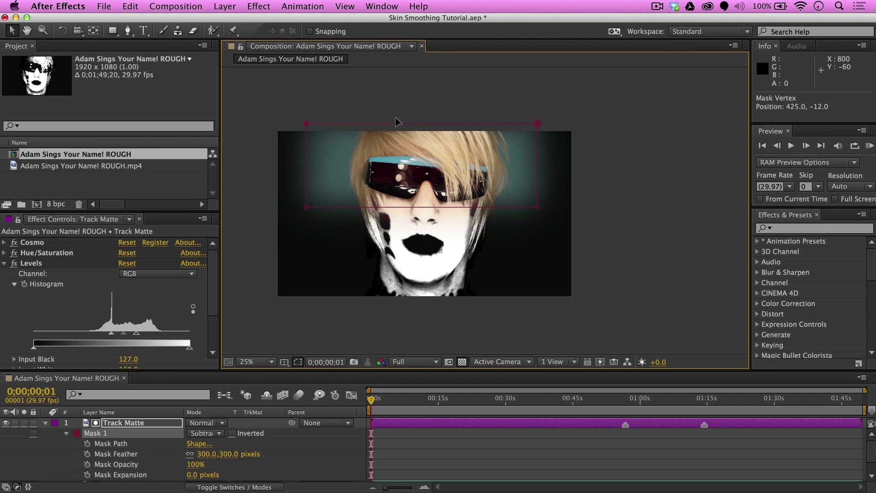
Step: Drag the Track Matte mask's top edge up so it starts above the frame
left_click_drag(397, 113, 396, 110)
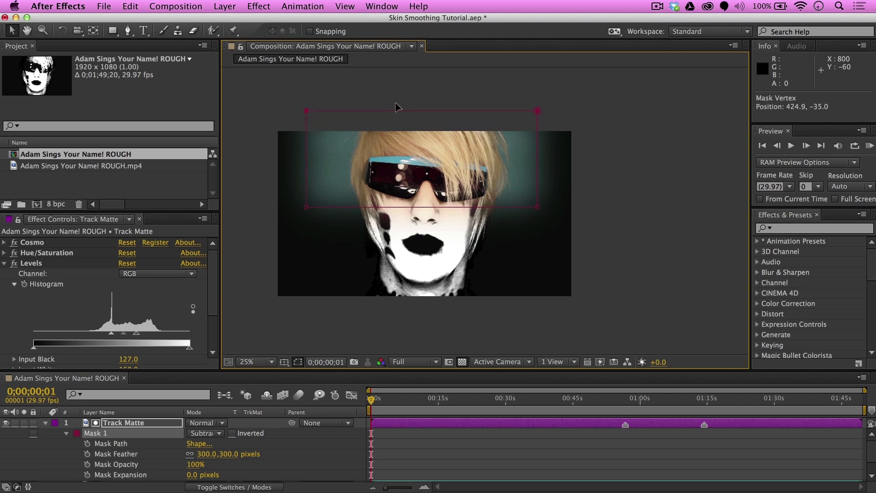
left_click_drag(395, 106, 395, 106)
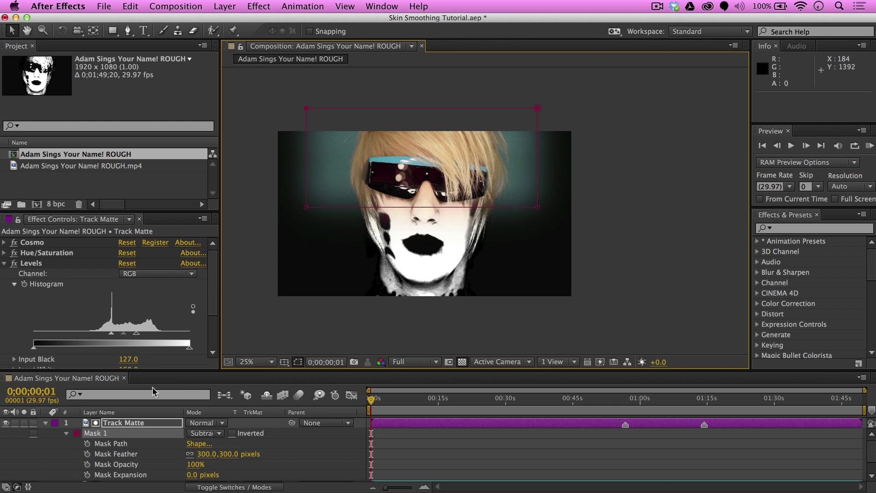
Step: Hide the Track Matte layer and pull Mask 1's bottom edge up to the glasses
left_click(6, 424)
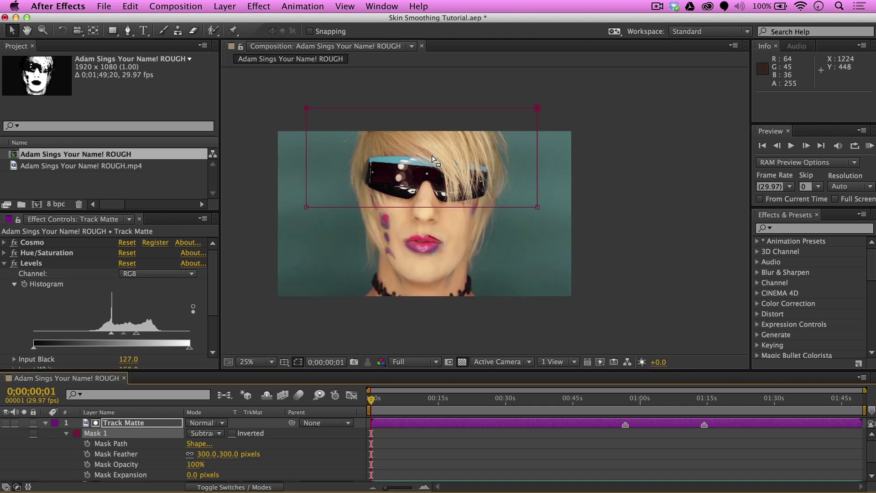
scroll(457, 165, "up", 2)
key("h")
left_click_drag(413, 89, 507, 152)
key("v")
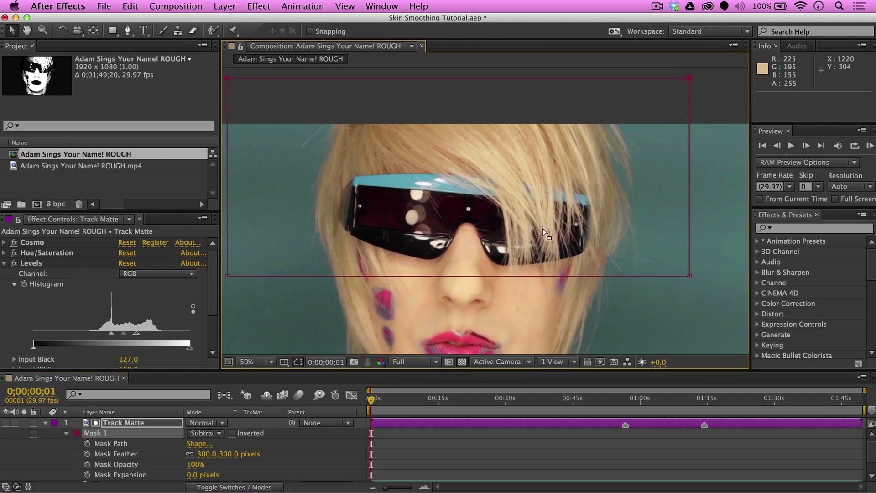
left_click(462, 273)
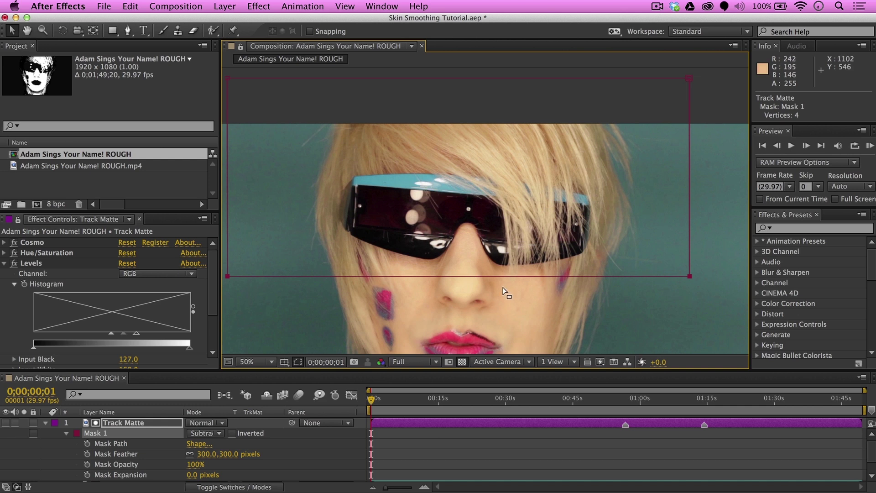
left_click_drag(466, 272, 506, 143)
Step: Check the colour composite, zooming between 50% and 25% and ending at 25%
key("h")
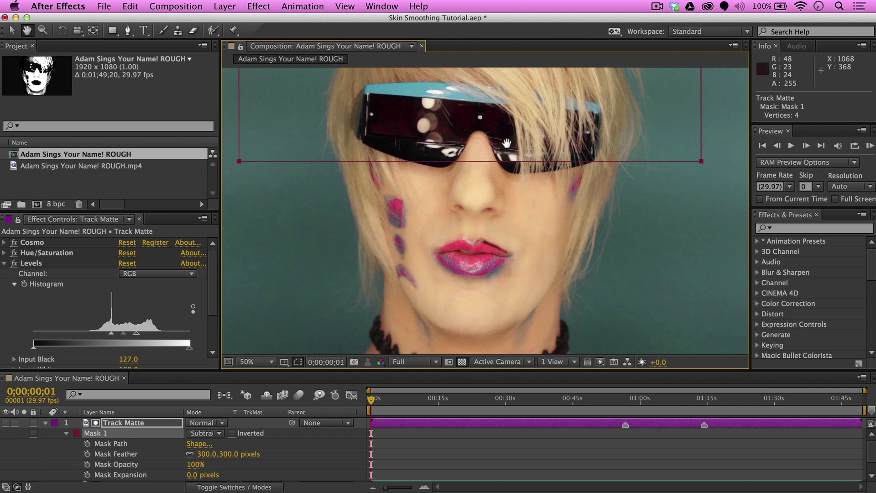
key("v")
key("comma")
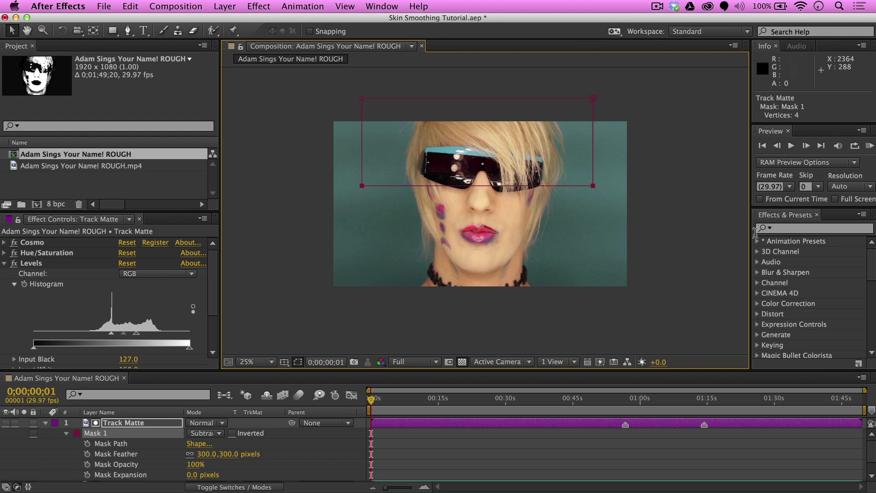
left_click(690, 292)
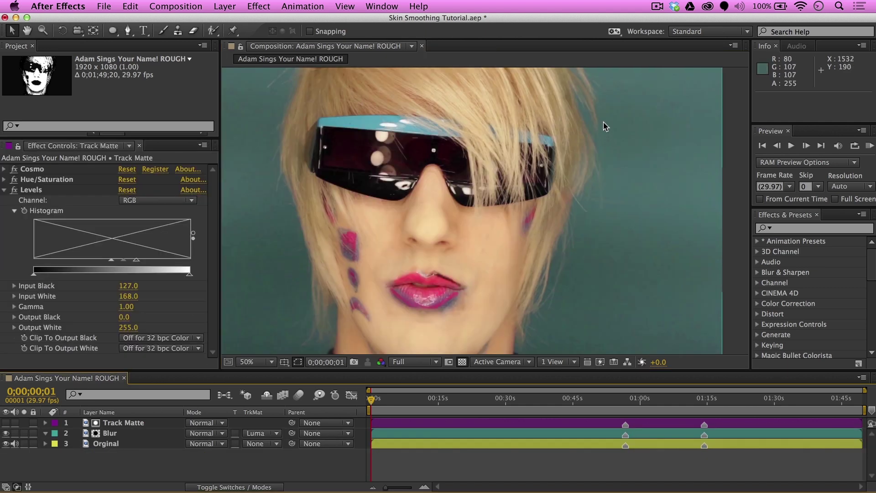
left_click_drag(604, 122, 584, 150)
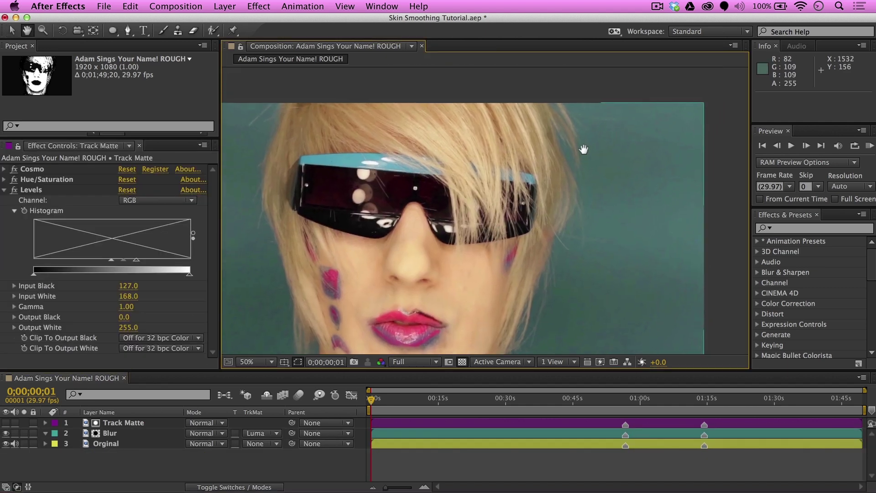
scroll(565, 214, "up", 2)
scroll(559, 222, "down", 4)
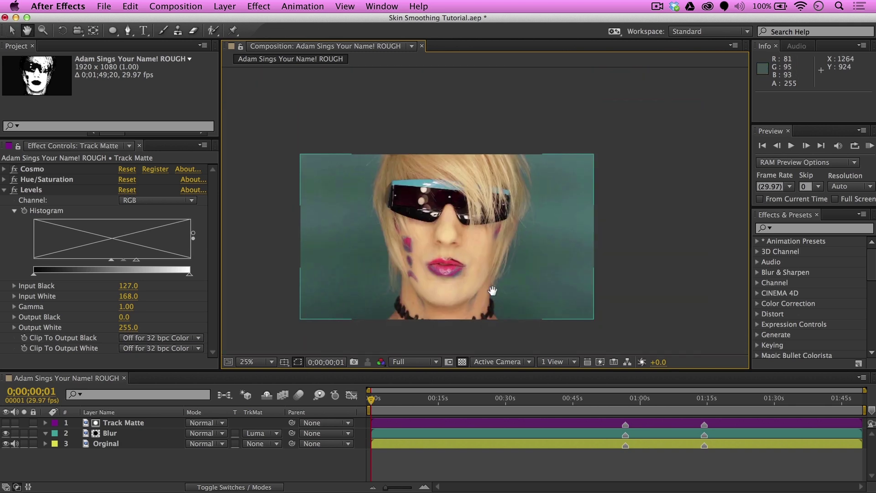
left_click_drag(492, 290, 519, 245)
key("period")
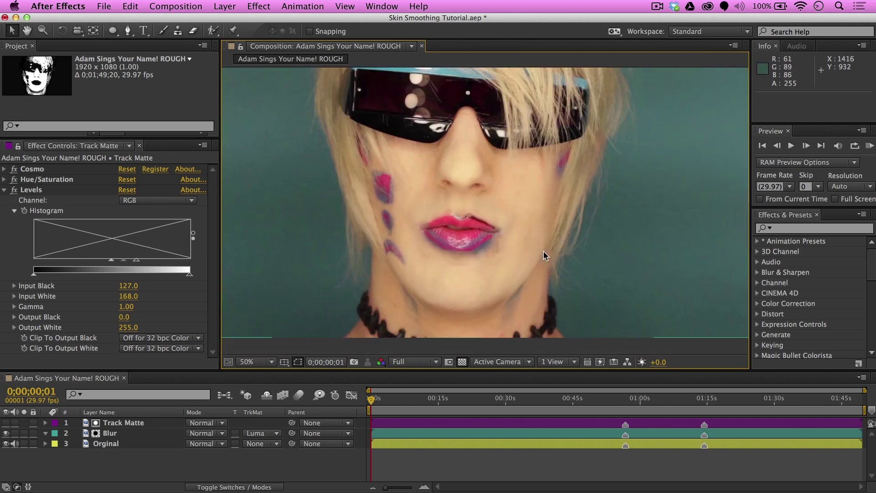
key("comma")
Step: Add a new adjustment layer named 'Color Grade'
left_click(225, 6)
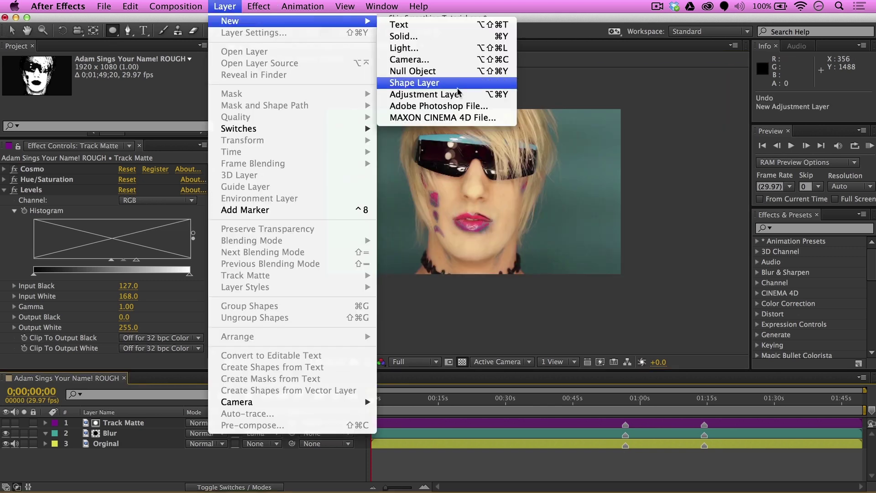
left_click(402, 94)
key("Return")
type("Color Grade")
key("Return")
Step: Apply Curves with a contrast S-curve on RGB and a lifted Blue channel
left_click(225, 6)
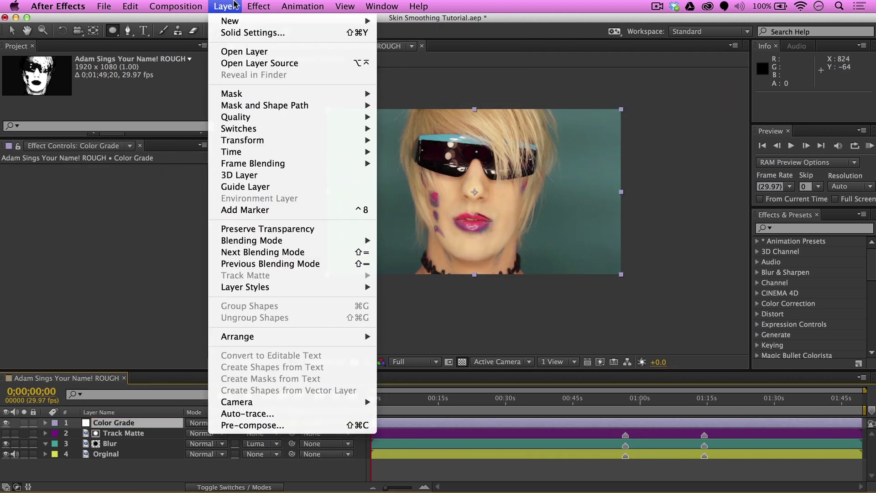
left_click(259, 6)
mouse_move(320, 121)
left_click(466, 326)
left_click_drag(54, 272, 54, 284)
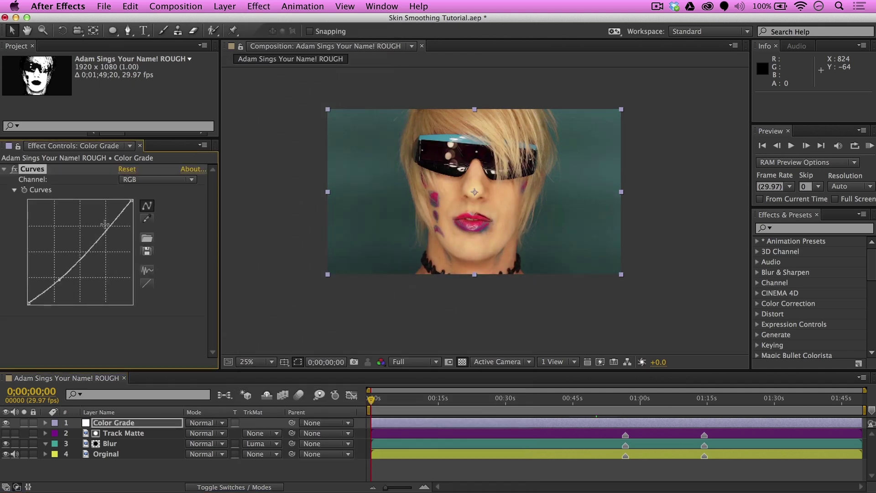
left_click_drag(105, 225, 105, 216)
left_click(138, 180)
left_click(137, 224)
left_click_drag(80, 251, 76, 241)
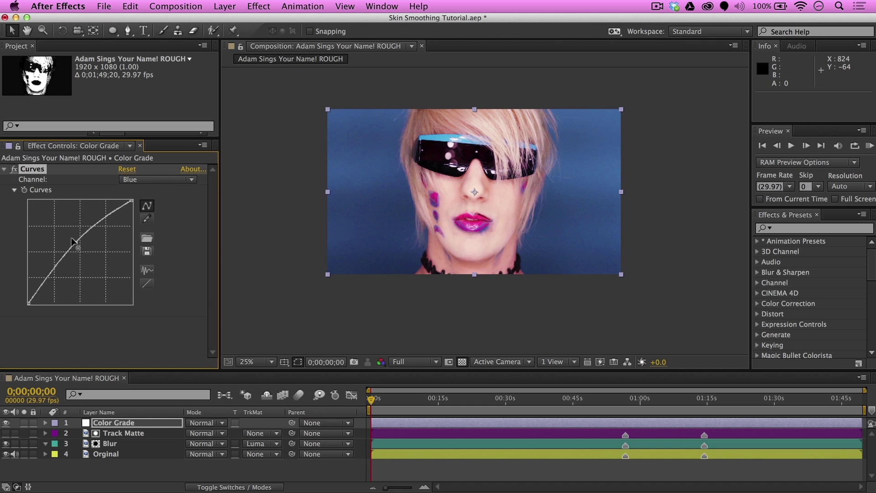
left_click_drag(51, 278, 53, 276)
left_click_drag(104, 216, 121, 222)
key("super+z")
Step: Try tinting adjustments on the Red and Green Curves channels
left_click(158, 179)
left_click(140, 202)
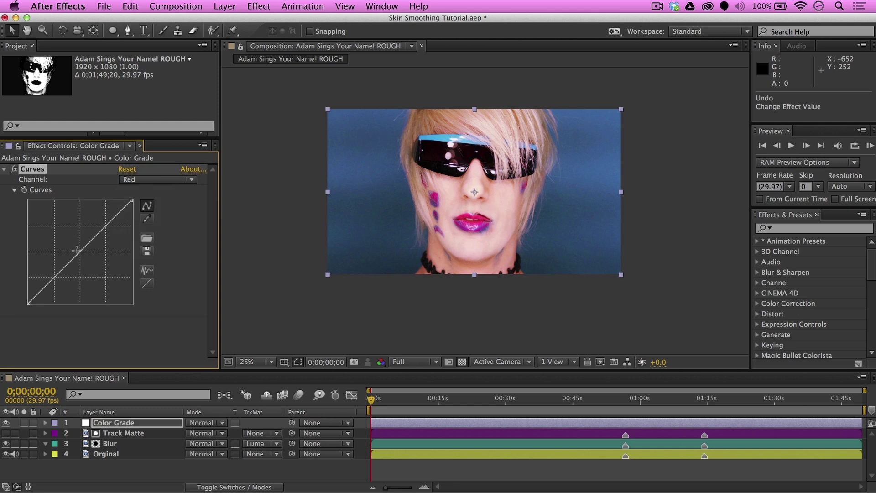
left_click(137, 179)
left_click(136, 215)
mouse_move(80, 251)
left_mouse_down()
mouse_move(84, 256)
mouse_move(79, 251)
left_mouse_up()
Step: Add Hue/Saturation to Color Grade with master saturation lowered to -17
left_click(259, 6)
mouse_move(337, 122)
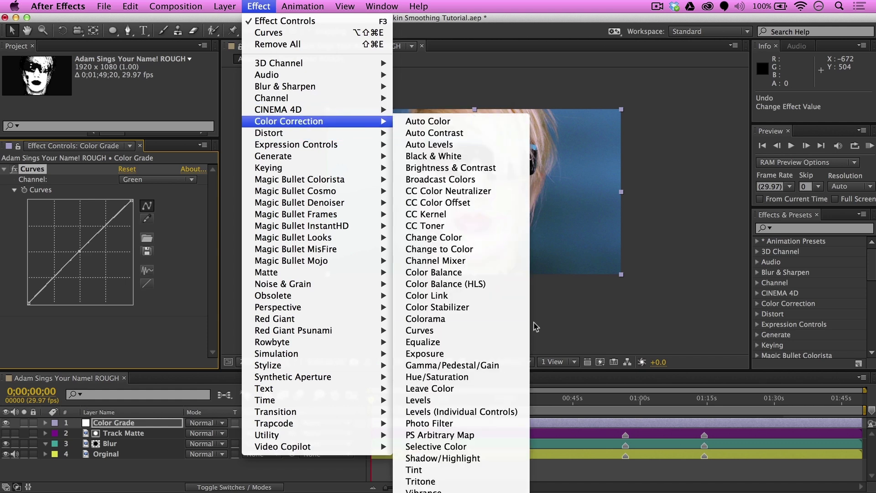
left_click(486, 373)
left_click_drag(121, 311, 129, 311)
Step: Create a black solid named 'Vig' and draw an elliptical mask filling the frame
key("ctrl+y")
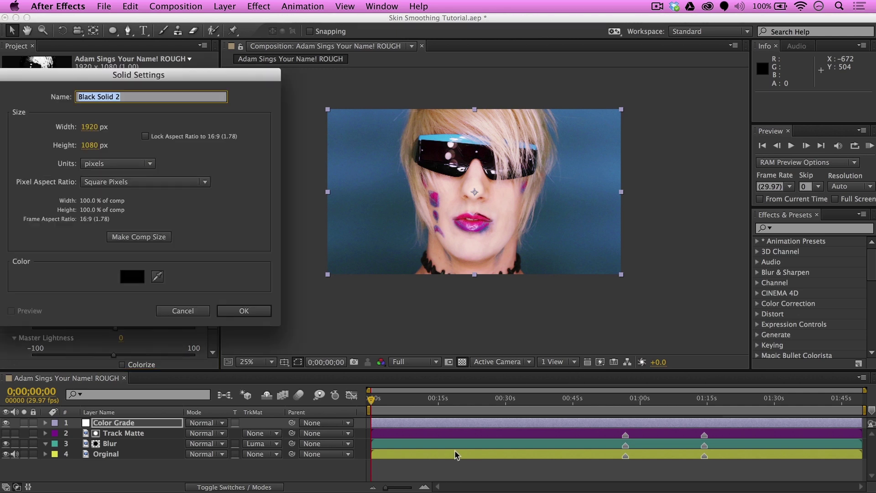
type("Vig")
key("Return")
key("q")
left_click_drag(495, 186, 610, 267)
Step: Invert the Vig mask, feather it to 458 pixels, and lower opacity to 52%
key("m")
key("m")
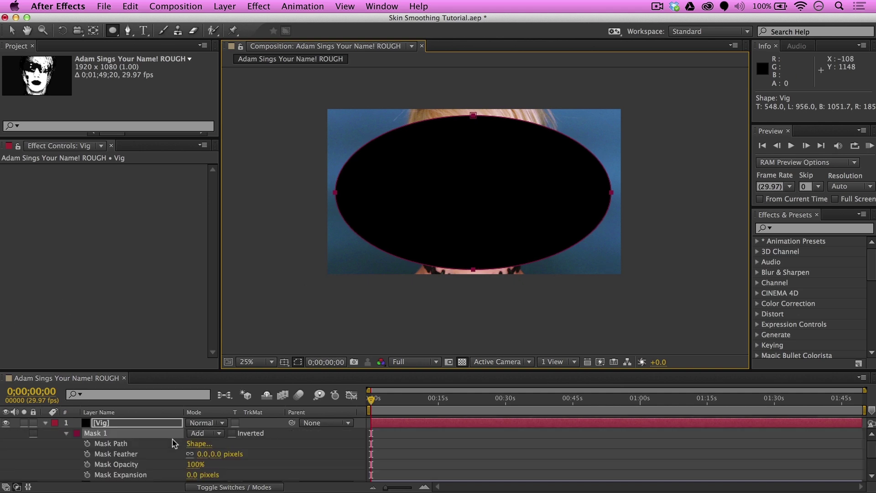
left_click(205, 455)
type("200")
key("Return")
key("ctrl+shift+i")
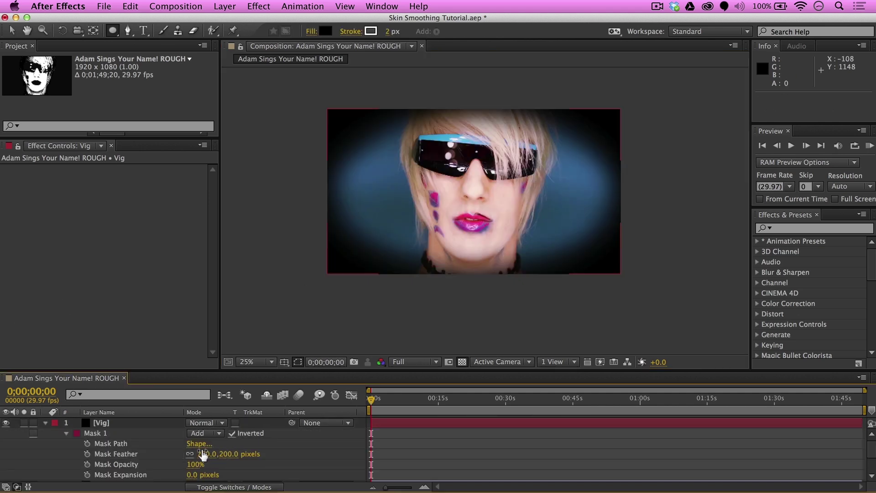
left_click_drag(206, 454, 395, 485)
key("t")
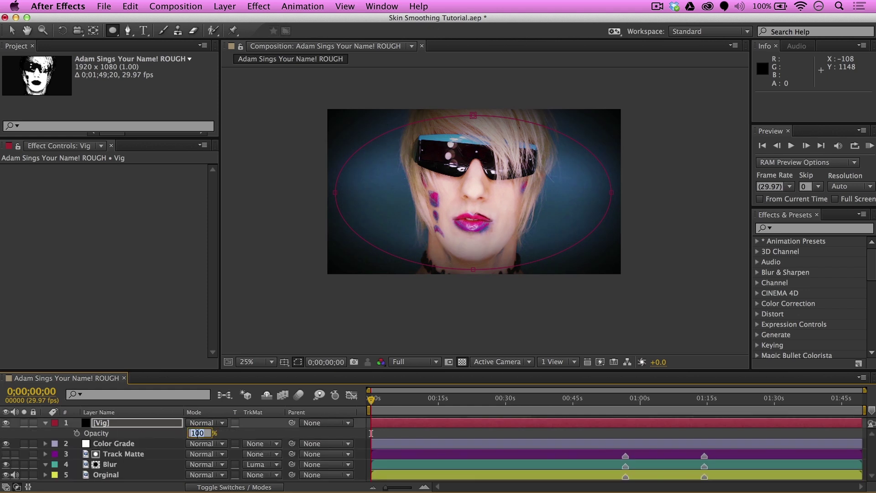
mouse_move(196, 433)
left_mouse_down()
mouse_move(183, 434)
mouse_move(209, 433)
left_mouse_up()
Step: Reduce the Color Grade layer's master saturation further to -22
left_click(114, 444)
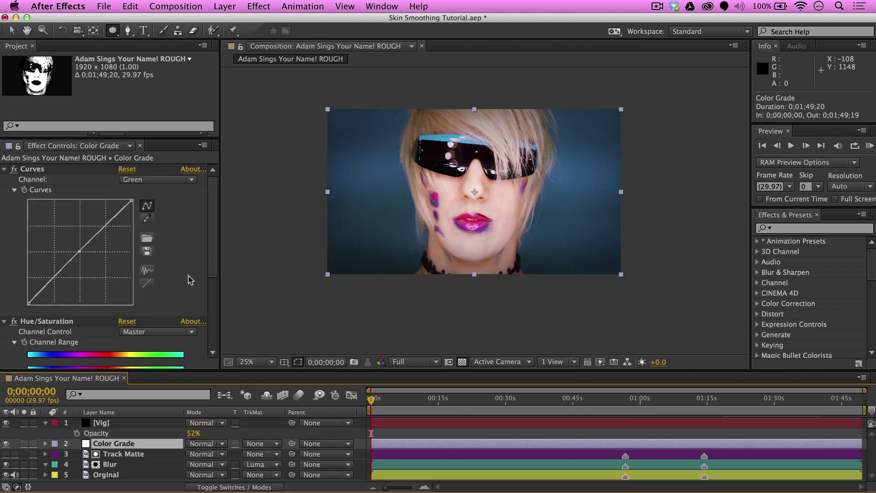
scroll(110, 255, "down", 5)
left_click(46, 183)
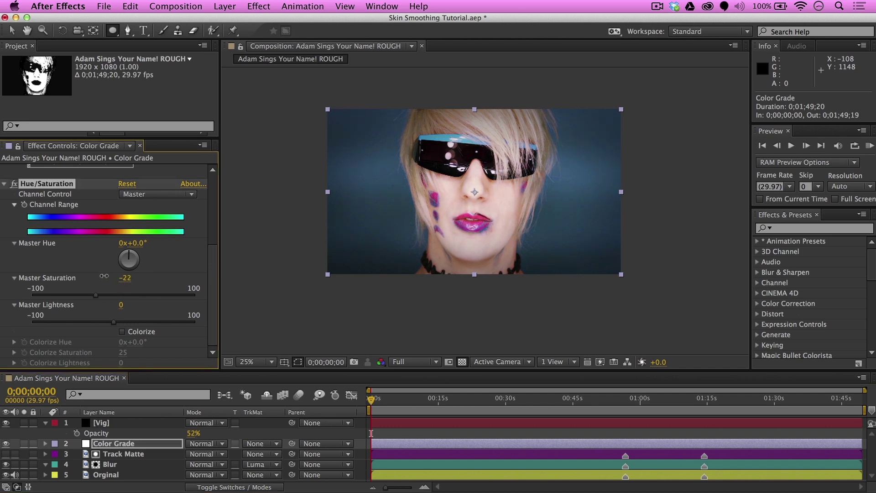
Step: Adjust the Vig ellipse's top, left, right and bottom points to fit the frame
left_click(110, 423)
key("v")
left_click_drag(469, 111, 470, 105)
left_click_drag(337, 193, 343, 198)
left_click_drag(611, 192, 603, 193)
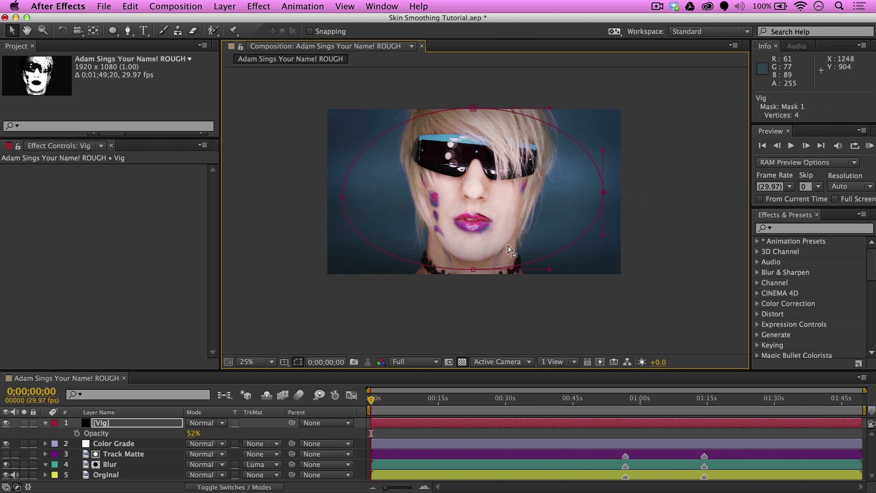
left_click_drag(473, 269, 470, 274)
key("super+Down")
key("super+Up")
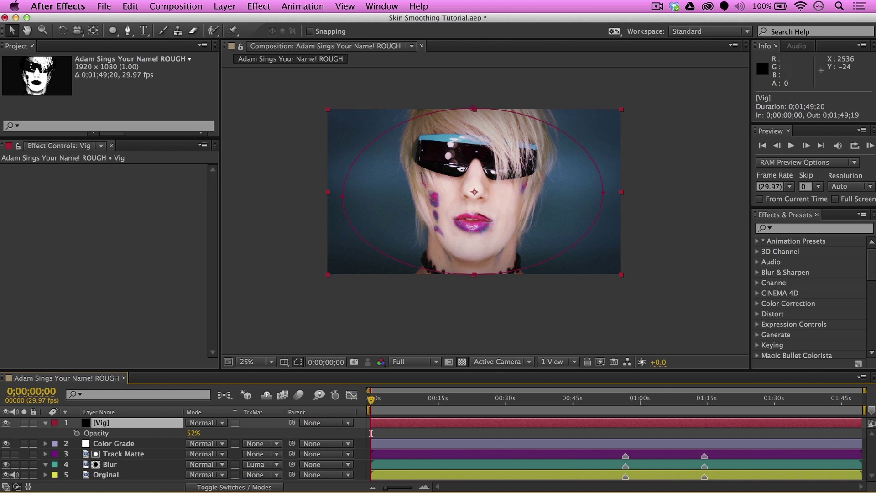
left_click(708, 256)
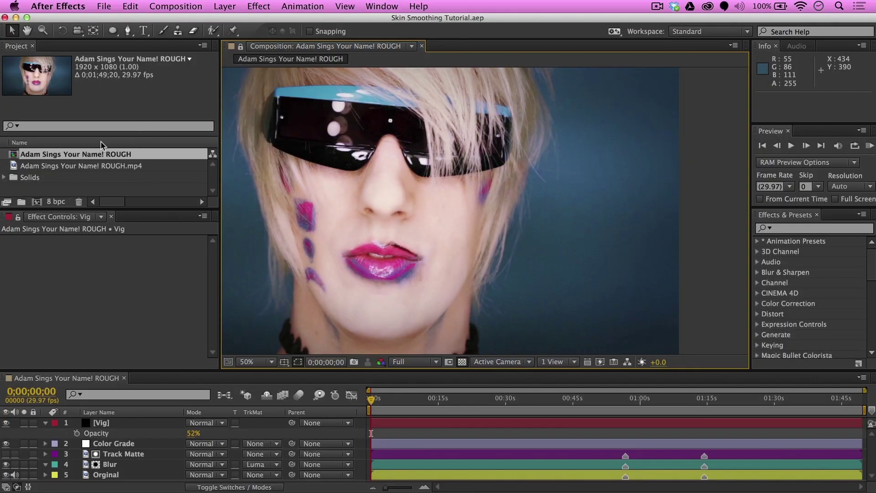
Step: Duplicate the main composition, rename the copy to end in 'ver2' instead of 'ROUGH 2', and open it
left_click(101, 158)
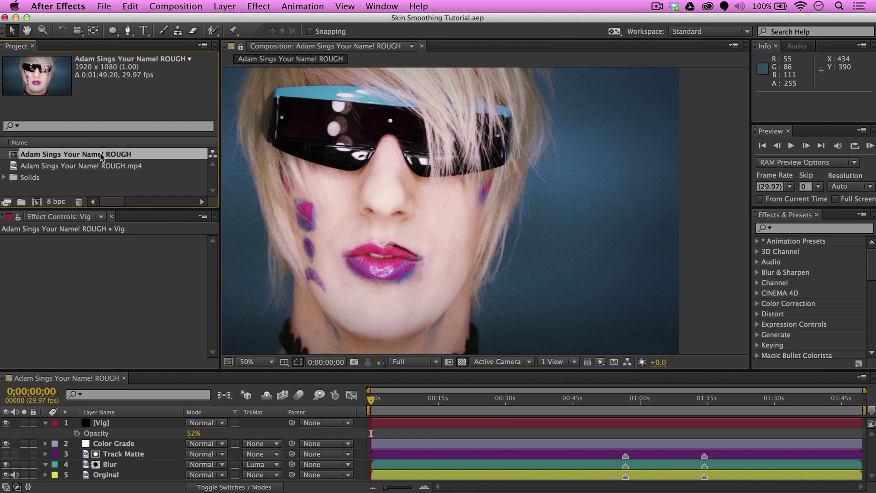
key("super+d")
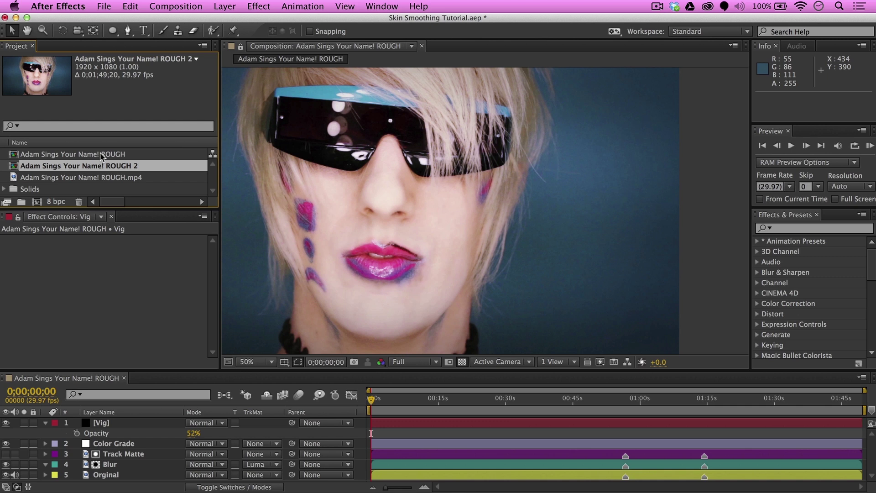
key("Return")
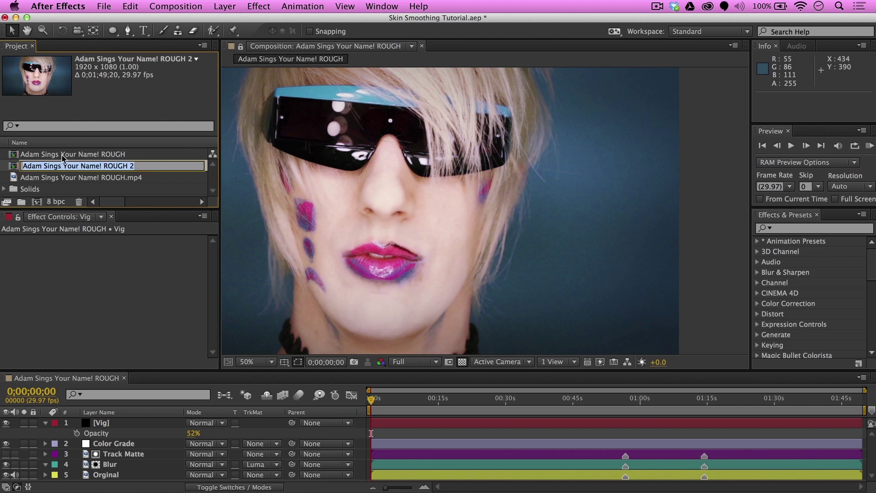
key("Right")
key("BackSpace")
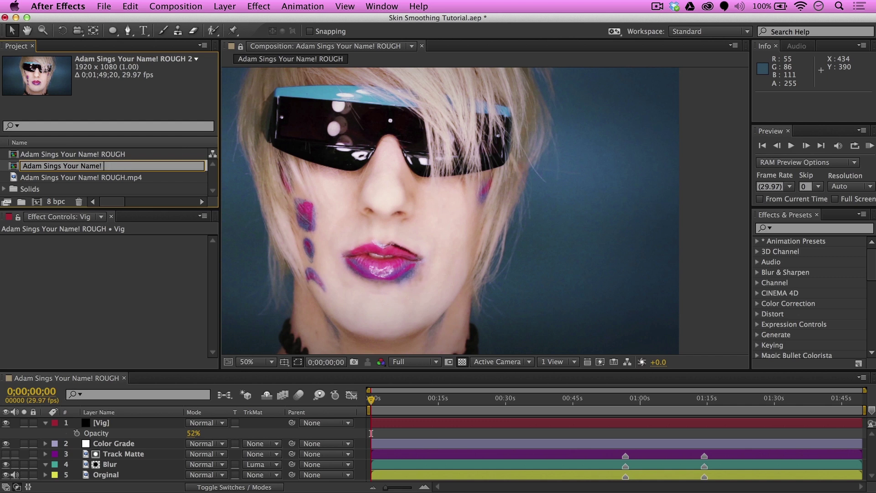
type("ver2")
key("Return")
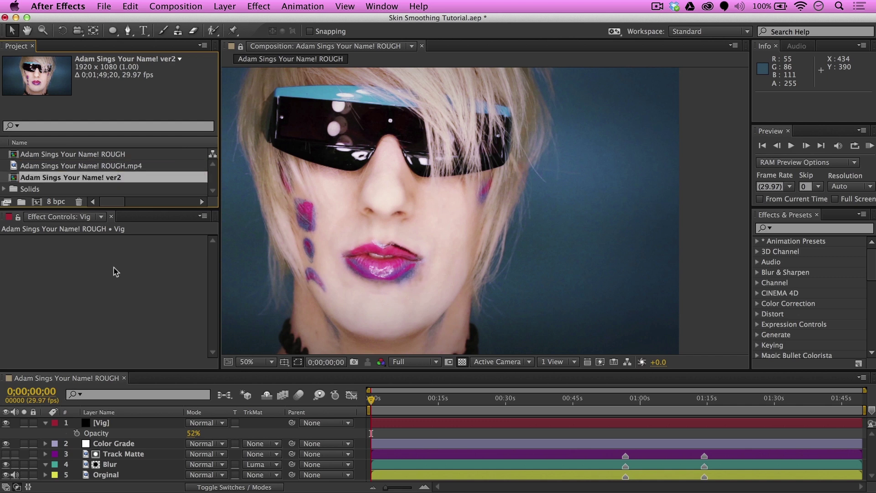
double_click(17, 178)
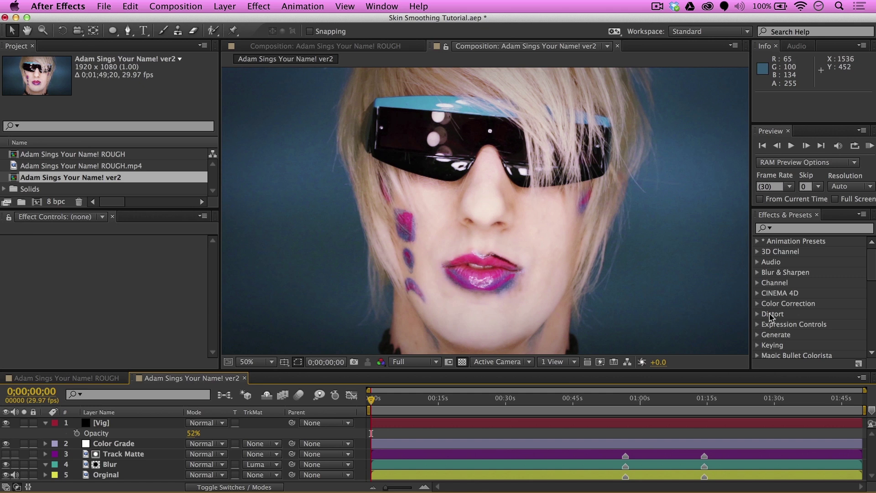
scroll(451, 210, "down", 1)
left_click_drag(506, 250, 470, 214)
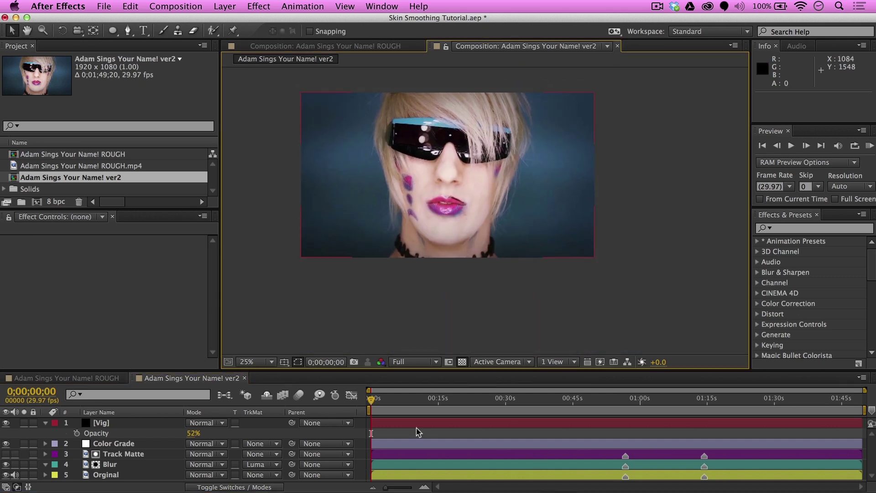
Step: Hide the Vig and Color Grade layers, show Track Matte, and set its Mask 1 to None
left_click(5, 424)
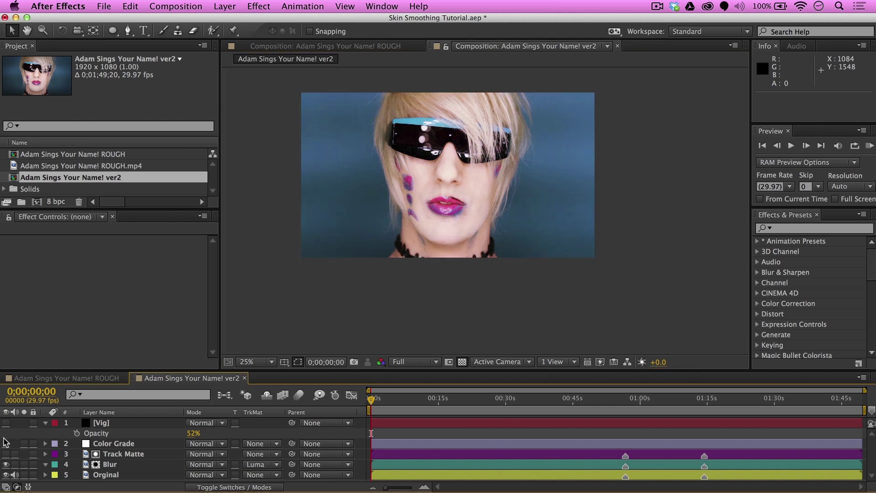
left_click(6, 443)
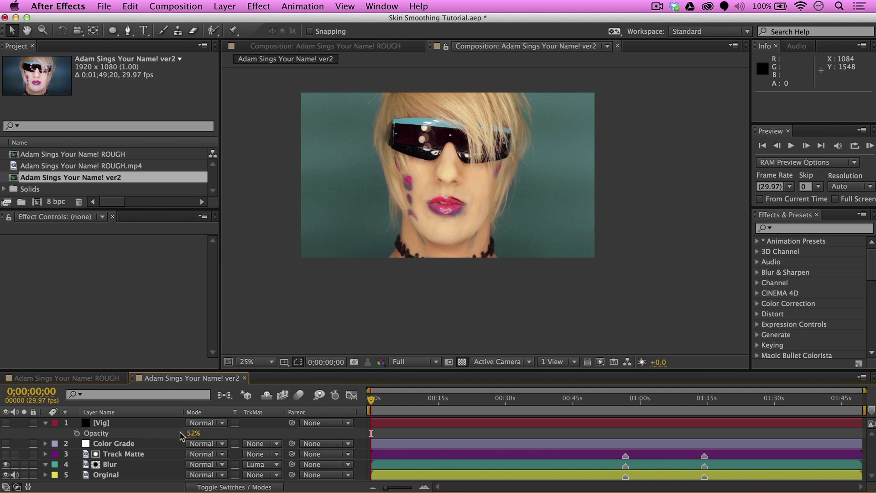
left_click(115, 454)
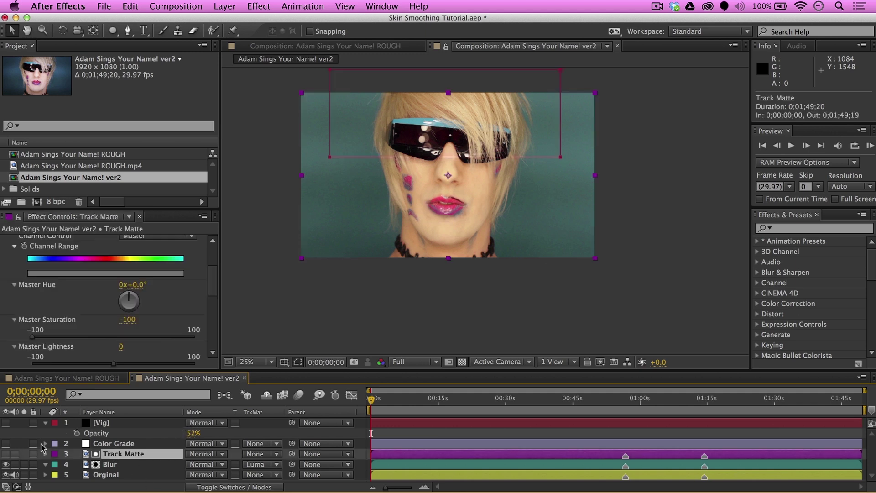
left_click(5, 453)
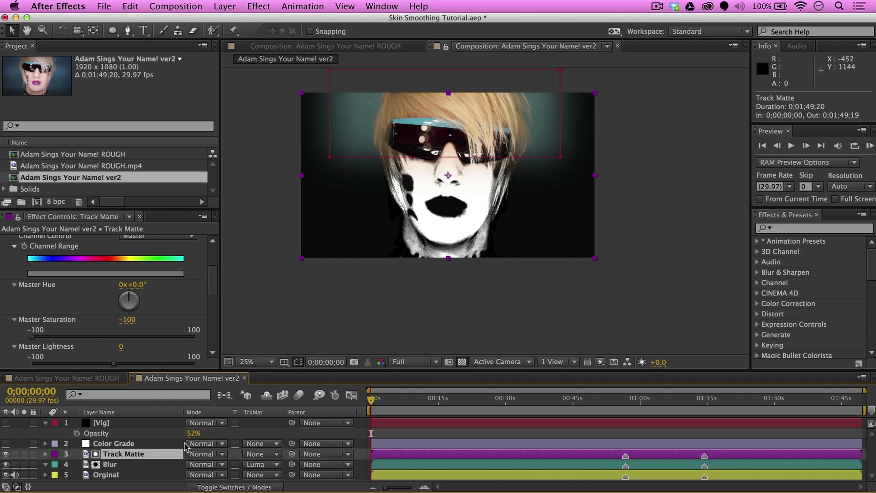
key("m")
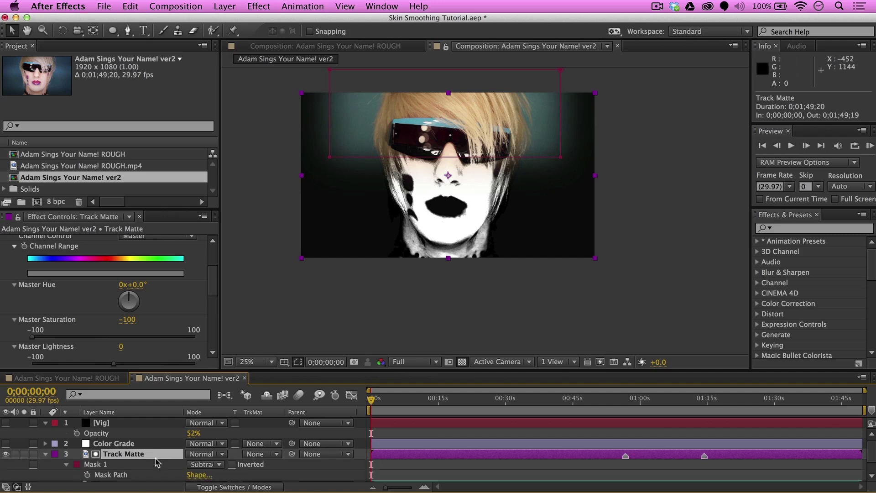
left_click(221, 466)
left_click(219, 434)
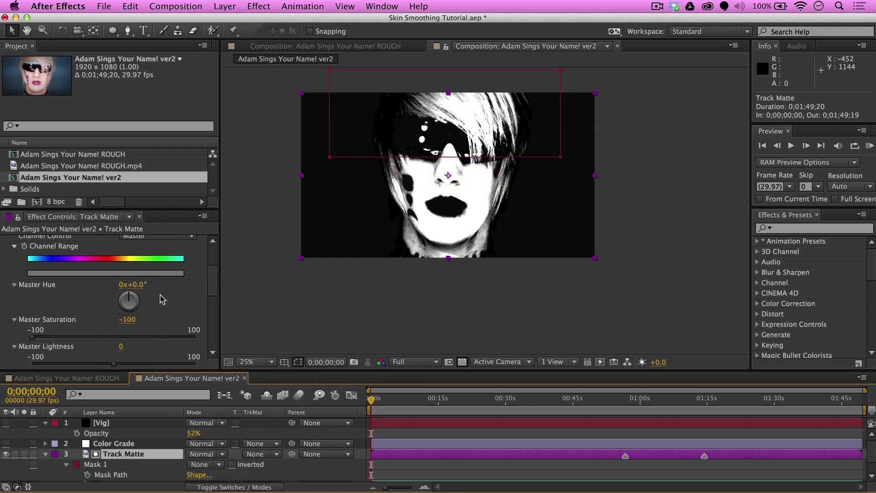
Step: Delete the Cosmo, Hue/Saturation and Levels effects from the Track Matte layer
scroll(88, 325, "up", 5)
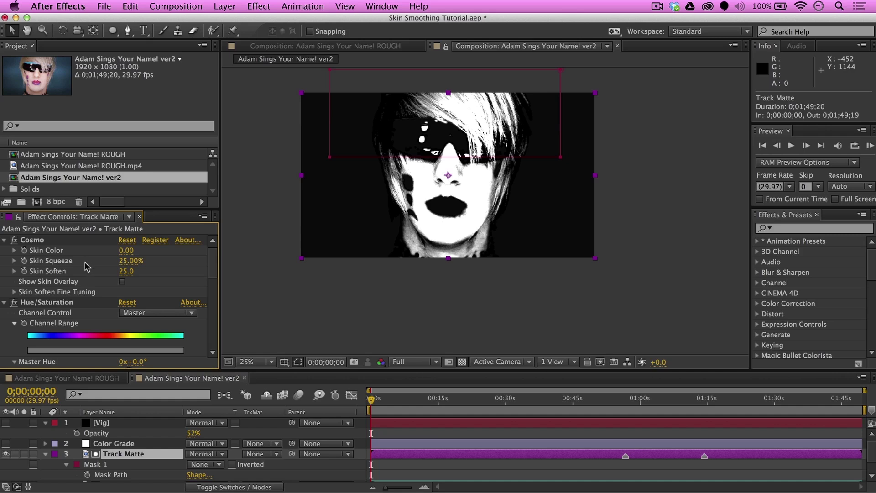
left_click(4, 240)
left_click(4, 250)
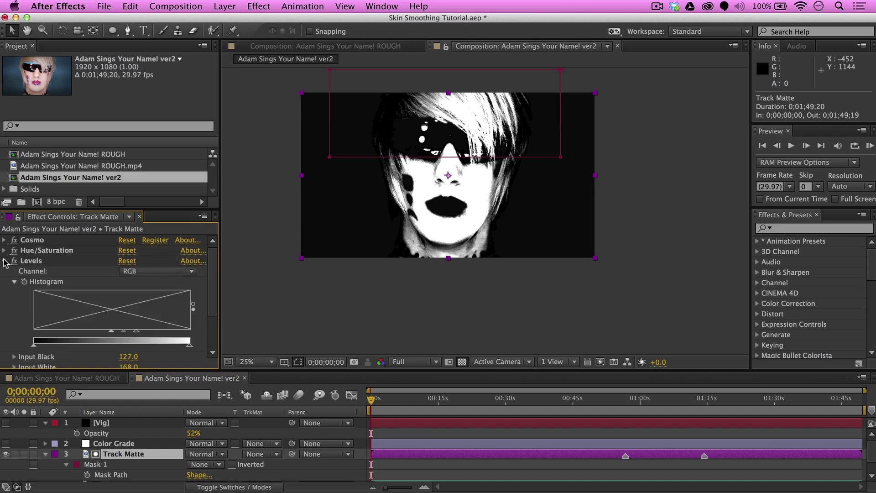
left_click(3, 260)
key("super+a")
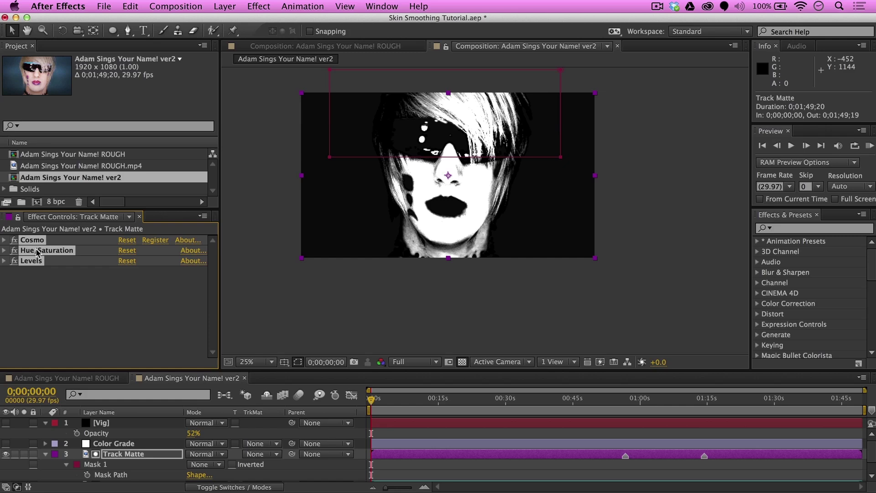
key("Delete")
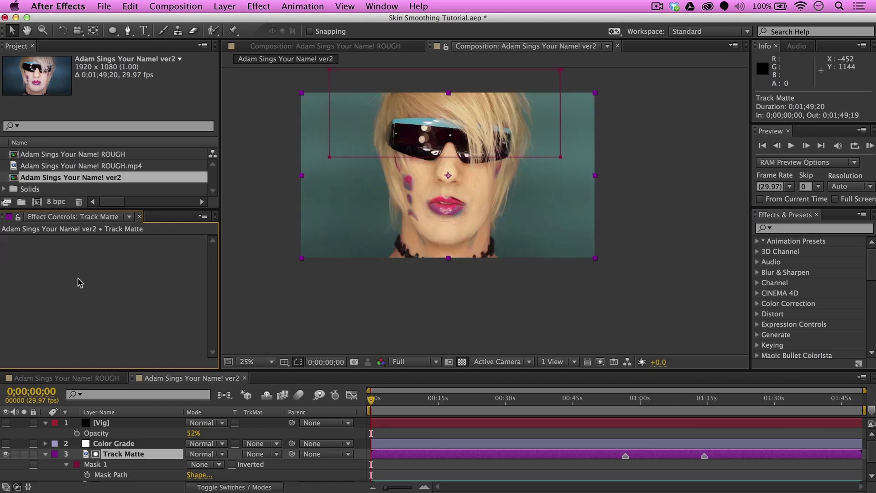
Step: Apply a Stylize > Threshold effect to Track Matte with Level 158
left_click(265, 6)
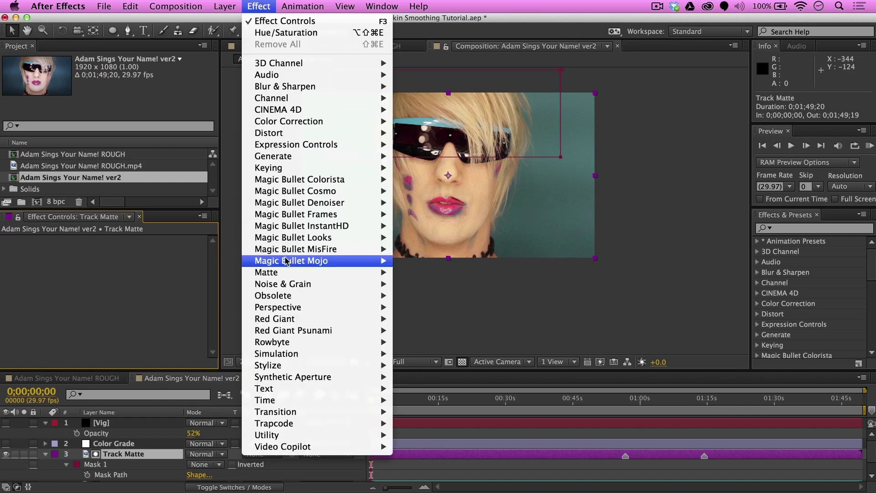
mouse_move(317, 367)
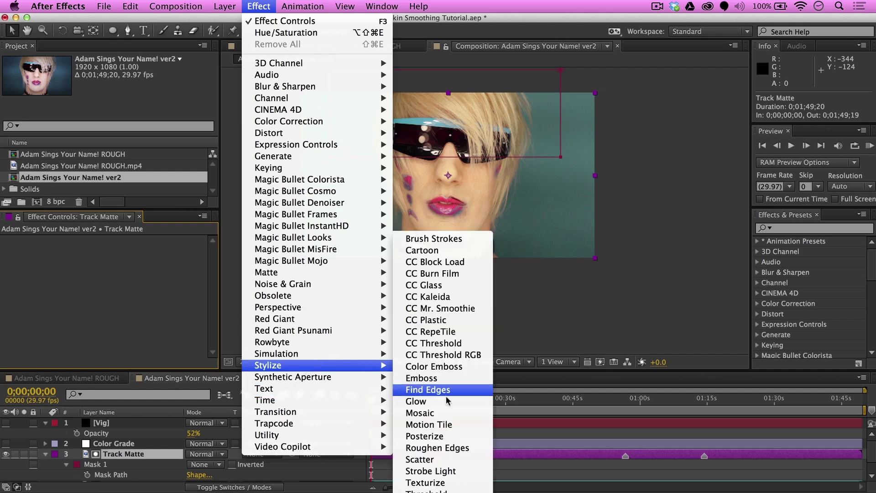
left_click(424, 486)
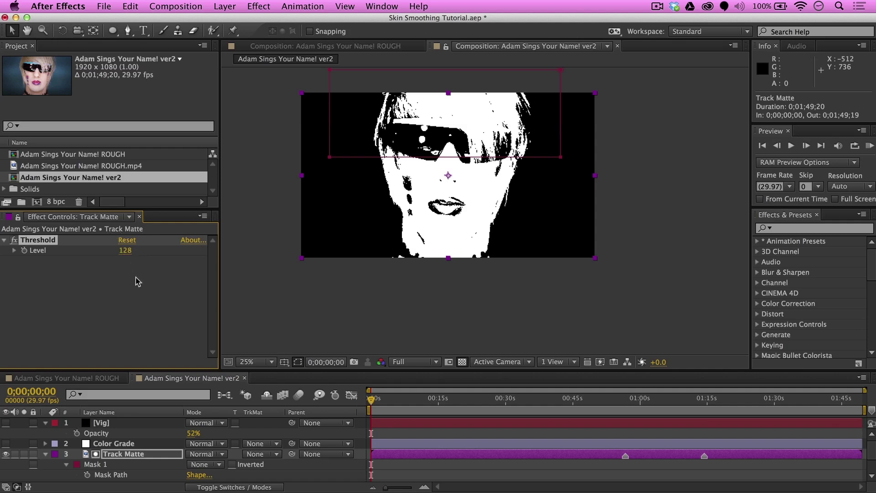
left_click_drag(125, 247, 130, 248)
left_click(131, 250)
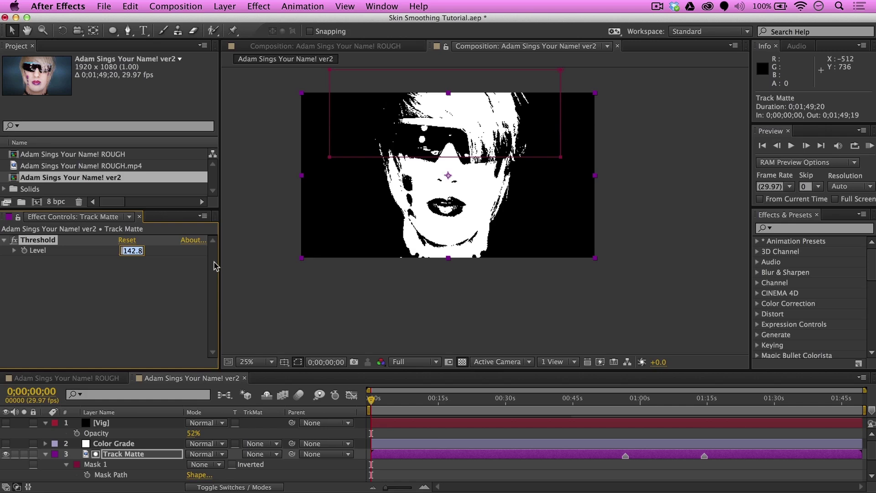
type("458")
key("Return")
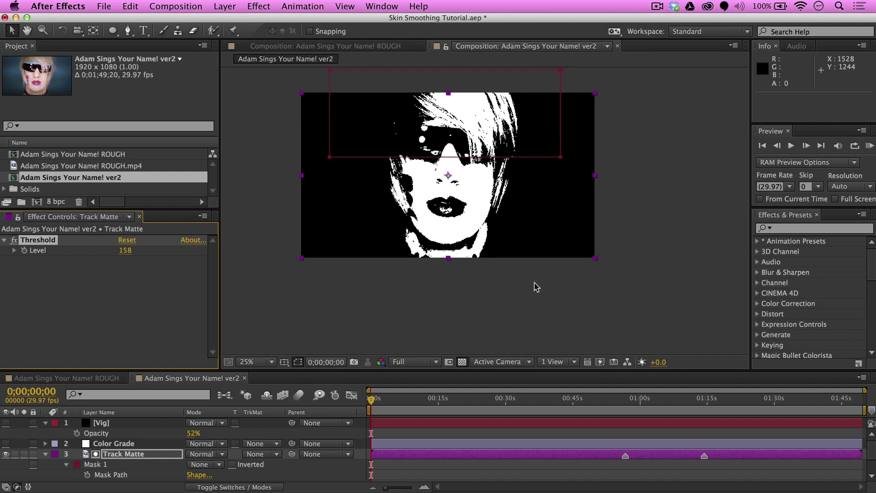
left_click(270, 6)
Step: Add a Gaussian Blur of 3.9 to the matte and inspect the lip and chin edges
mouse_move(331, 160)
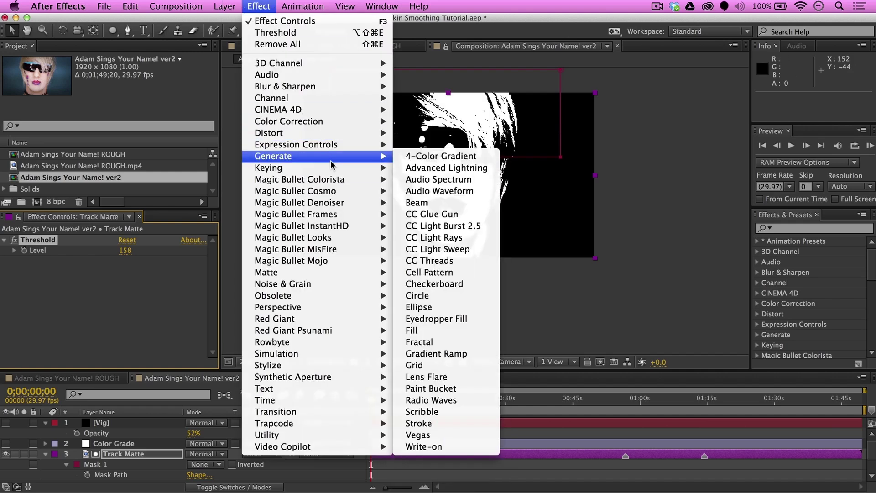
mouse_move(333, 86)
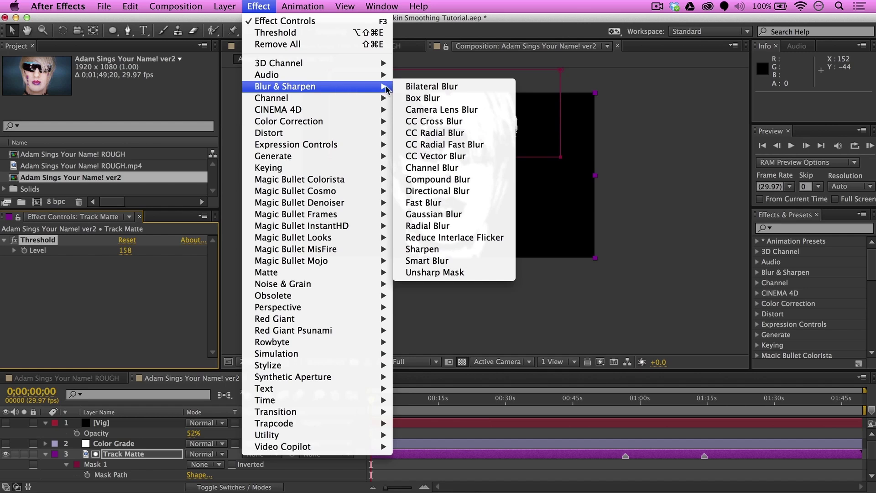
left_click(447, 216)
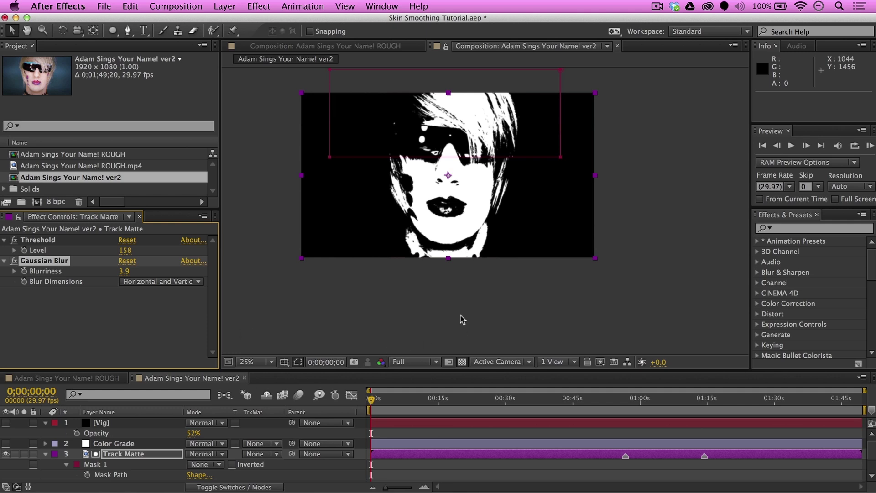
scroll(473, 222, "up", 4)
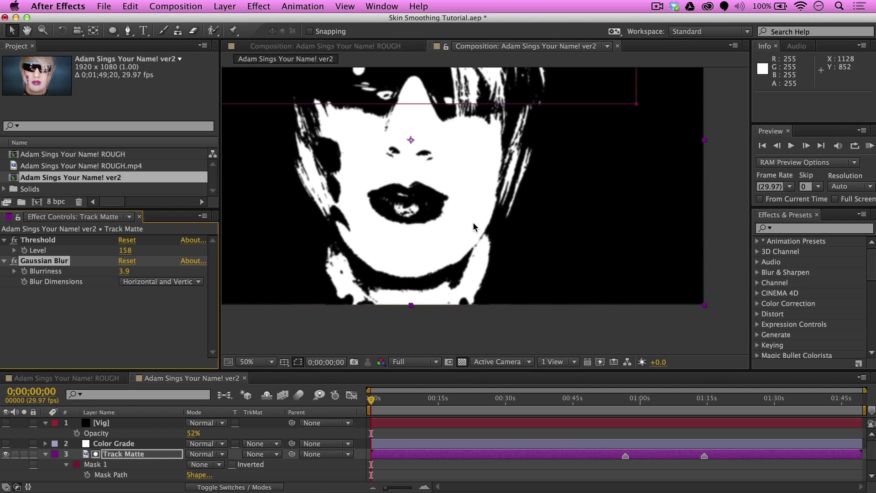
left_click_drag(460, 224, 559, 247)
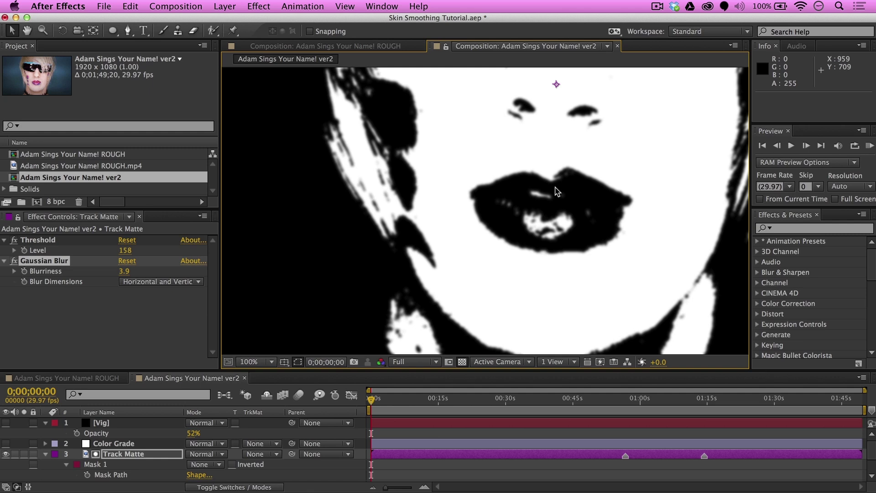
key("comma")
key("comma")
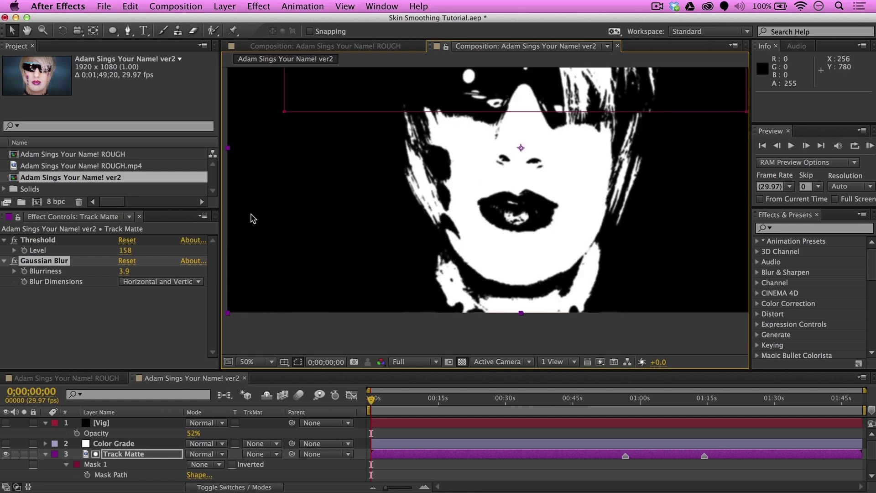
left_click_drag(126, 250, 136, 250)
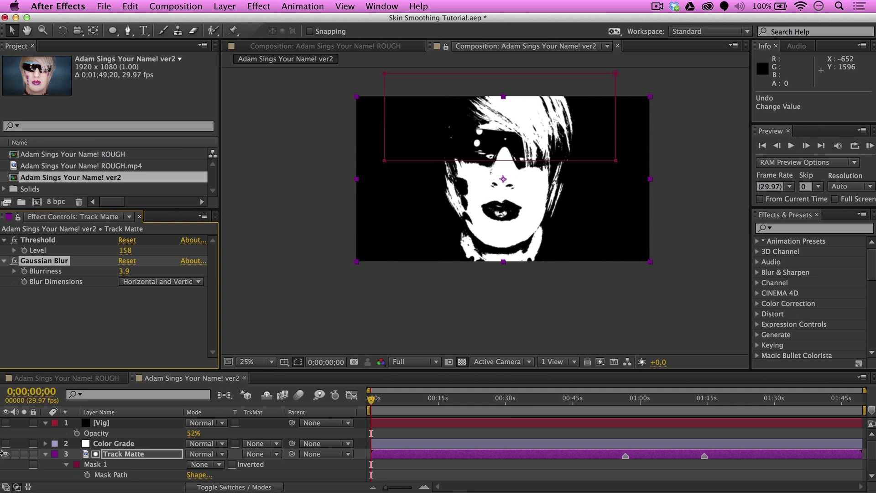
Step: Set the Track Matte layer's Mask 1 mode back to Subtract and hide the Track Matte layer
left_click(117, 457)
left_click(205, 464)
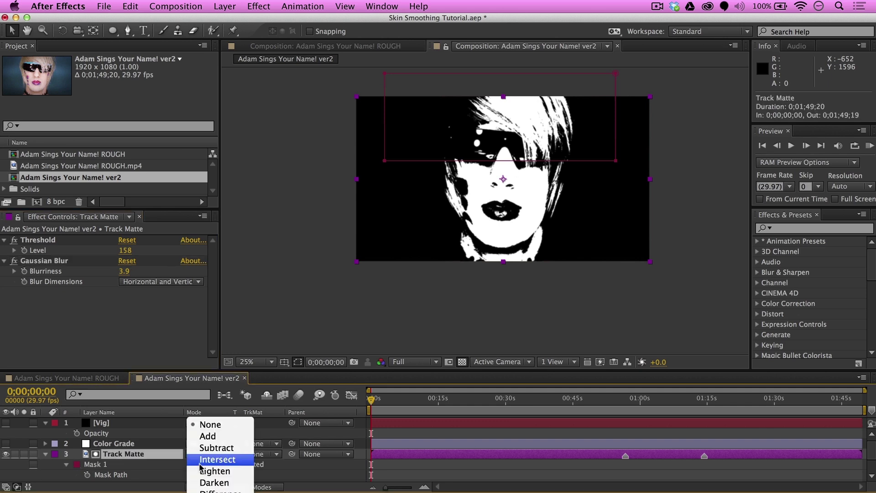
left_click(217, 443)
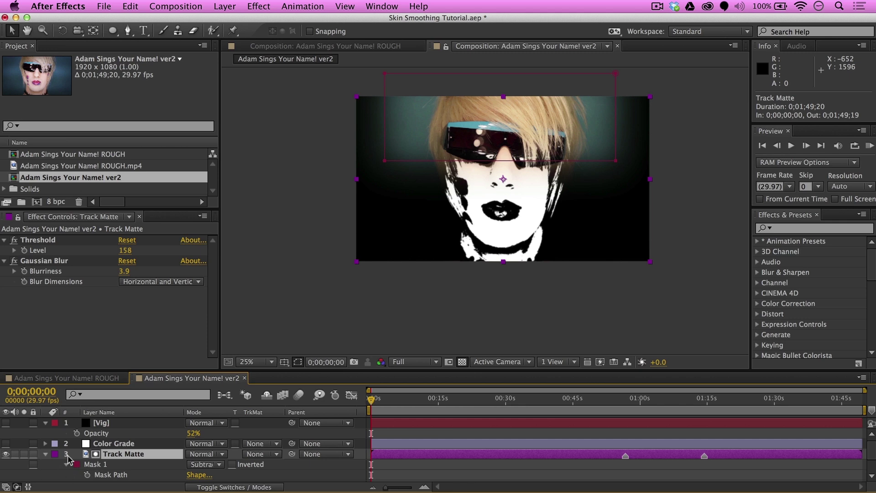
left_click(6, 457)
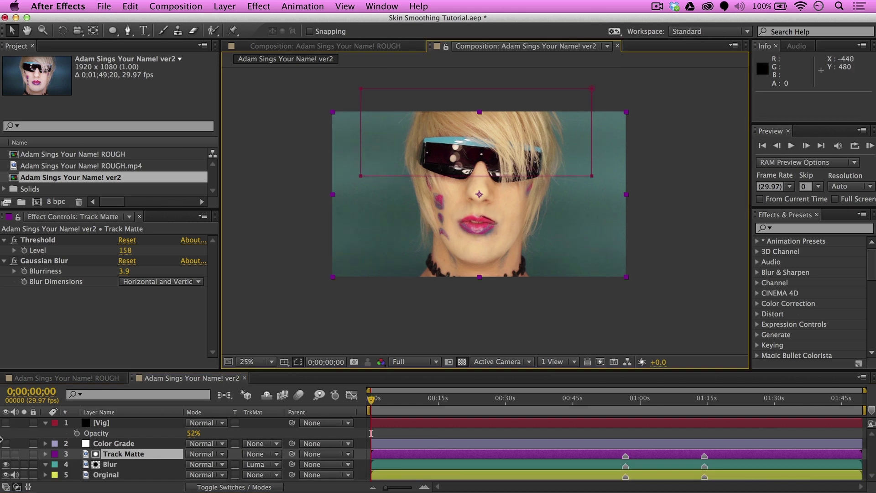
Step: Turn the Color Grade and vignette layers back on, then zoom in and centre the face
left_click(5, 443)
left_click(6, 423)
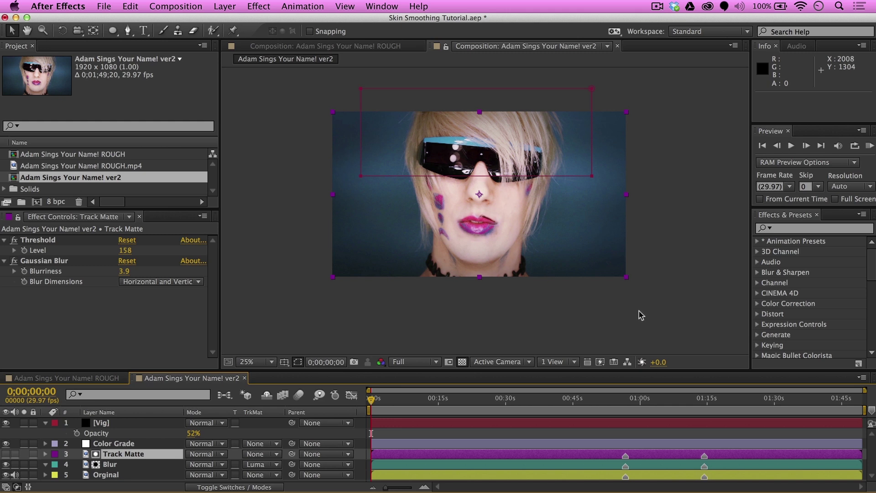
left_click(656, 277)
scroll(654, 269, "up", 2)
left_click_drag(500, 98, 545, 131)
Step: Dock the ver2 composition viewer beside the ROUGH viewer
key("v")
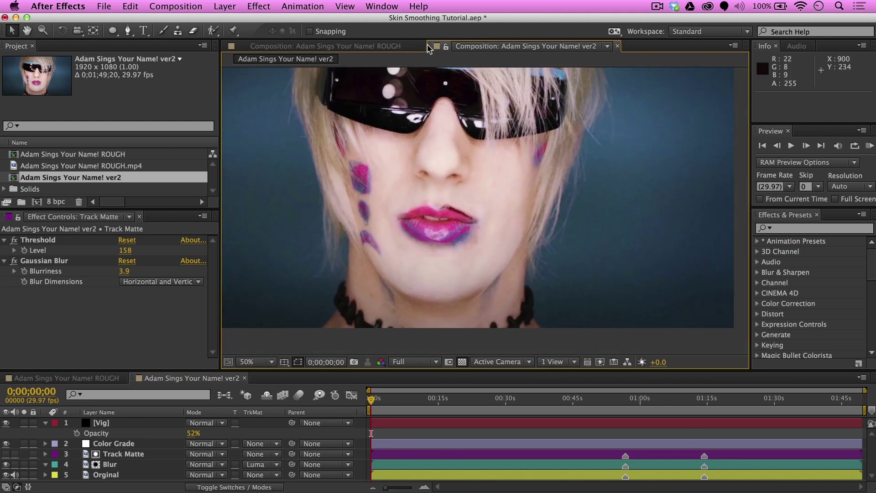
left_click_drag(428, 46, 732, 136)
key("h")
left_click_drag(587, 229, 607, 235)
Step: Pan the ver2 image with the Hand tool to line it up with ROUGH
key("v")
key("h")
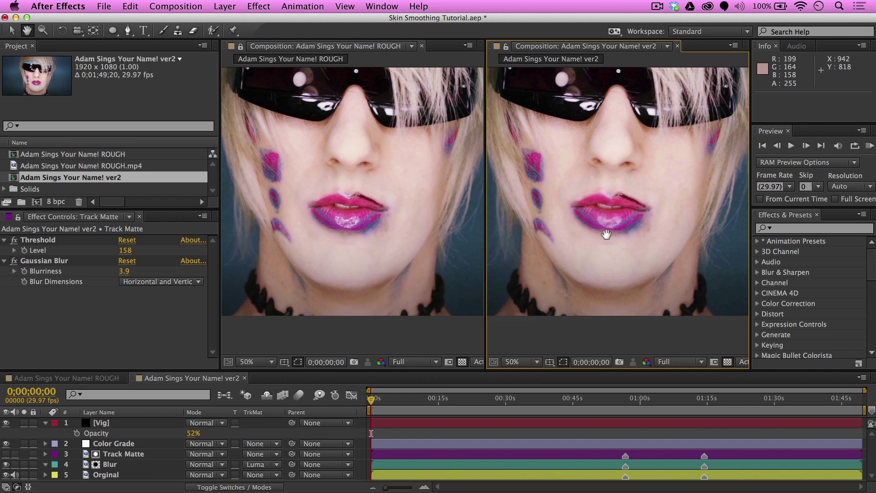
key("v")
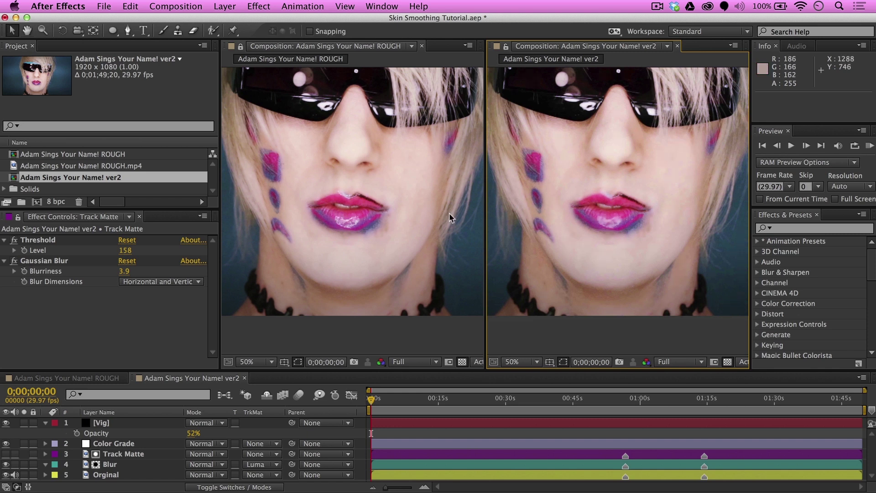